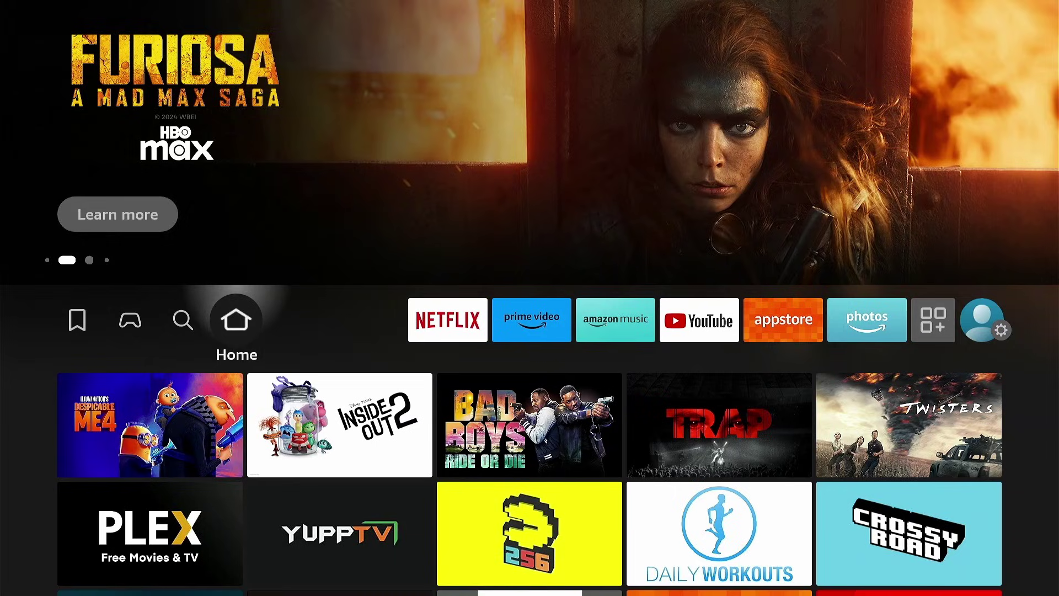
# Search the Amazon Appstore for the Downloader app by AFTVnews.com
pyautogui.press('Right')
pyautogui.press('Right')
pyautogui.press('Right')
pyautogui.press('Right')
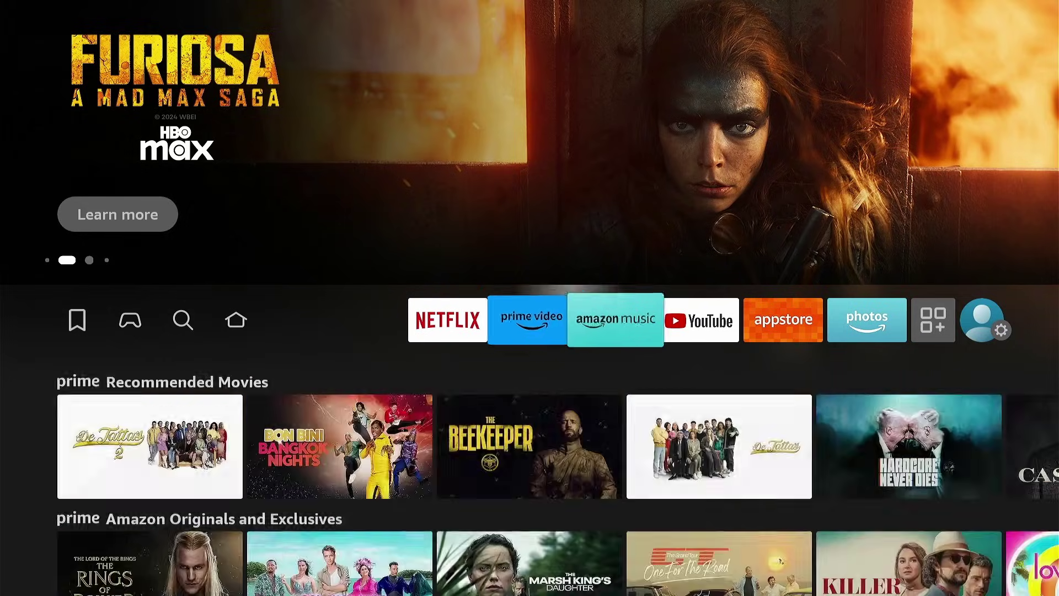
pyautogui.press('Right')
pyautogui.press('Right')
pyautogui.press('Right')
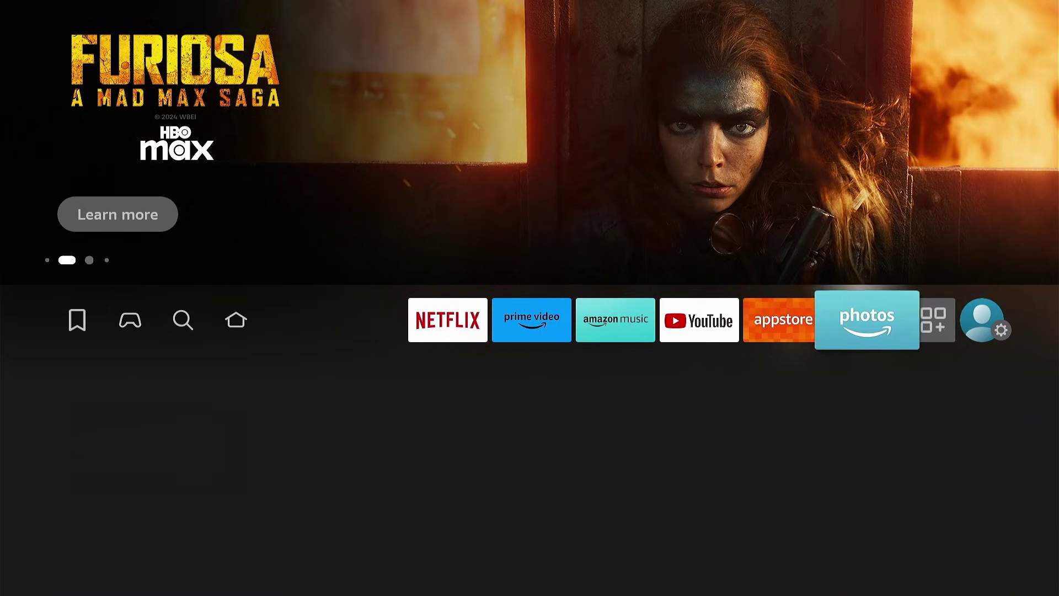
pyautogui.press('Down')
pyautogui.press('Down')
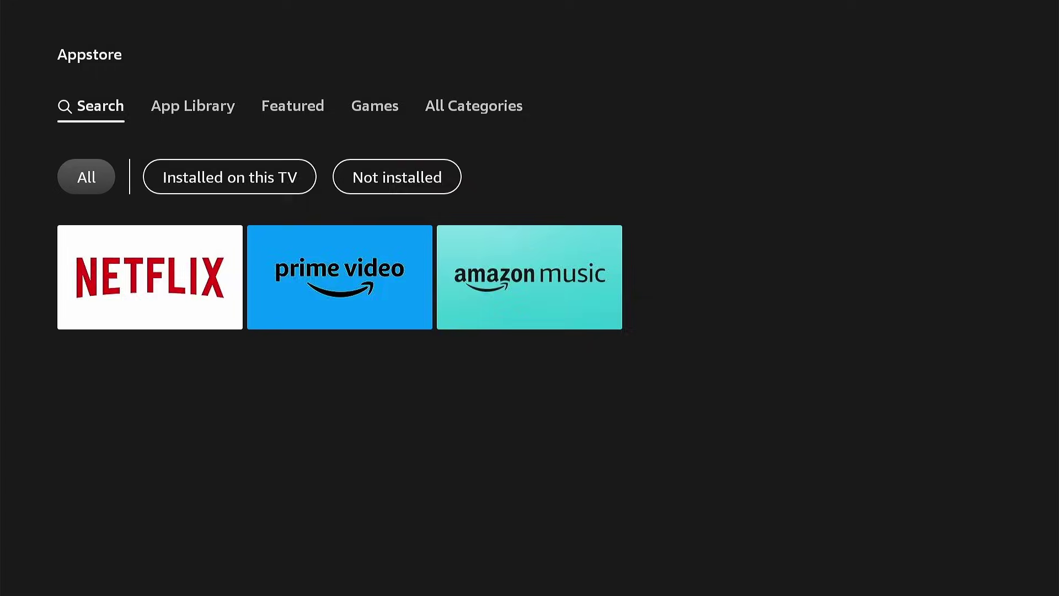
pyautogui.press('Down')
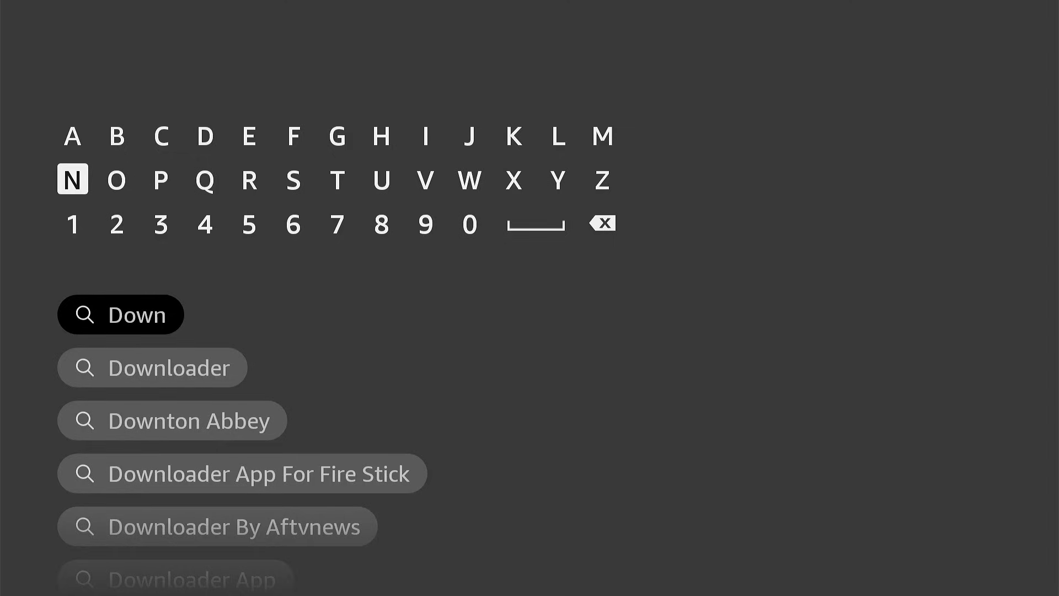
pyautogui.press('Down')
pyautogui.press('Down')
pyautogui.press('Down')
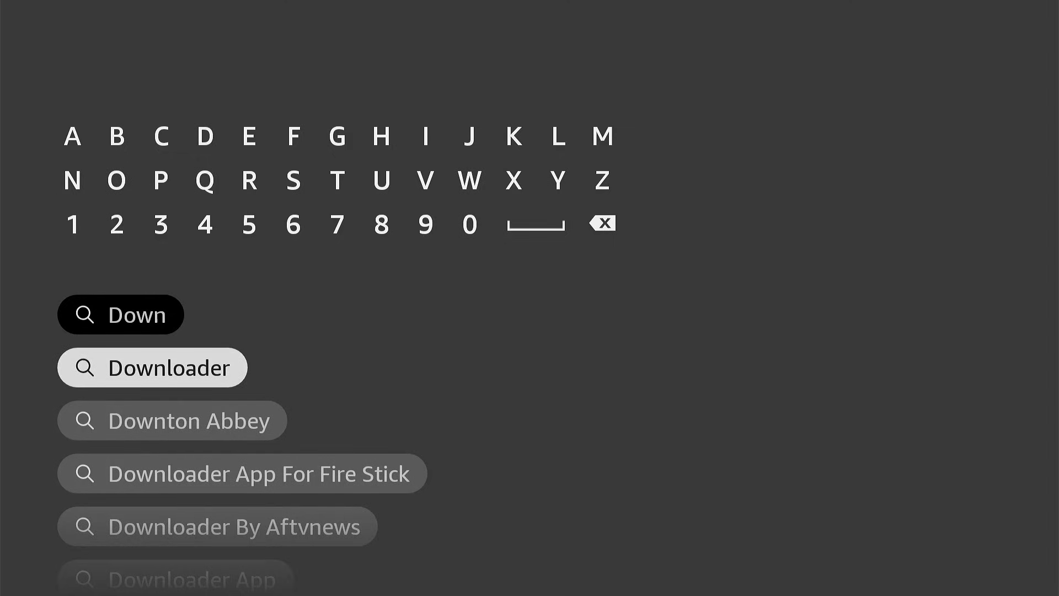
pyautogui.press('Return')
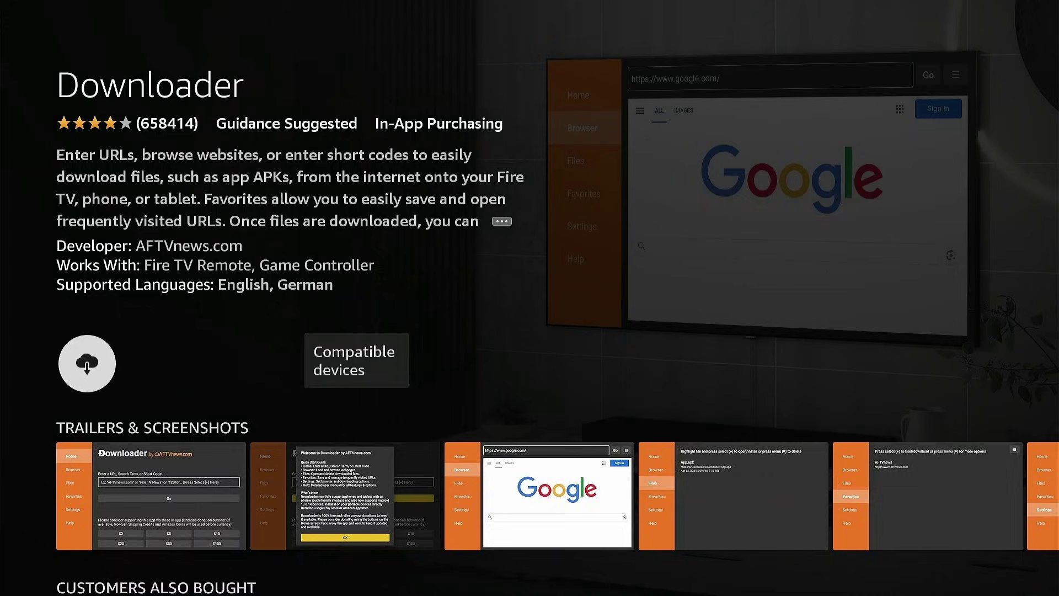
# Install Downloader and return to the Fire TV home screen
pyautogui.press('Return')
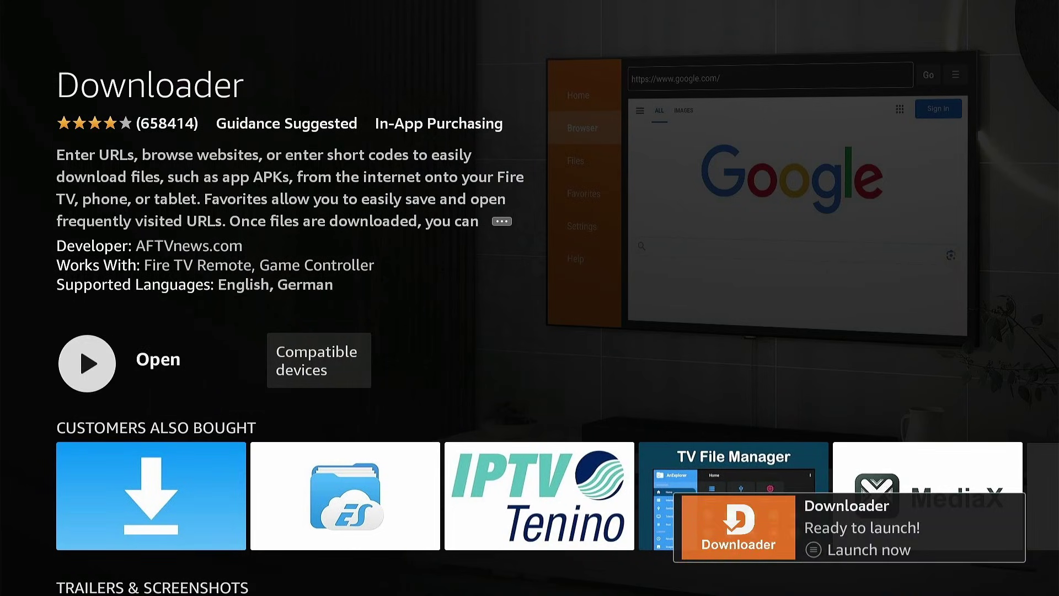
pyautogui.press('Escape')
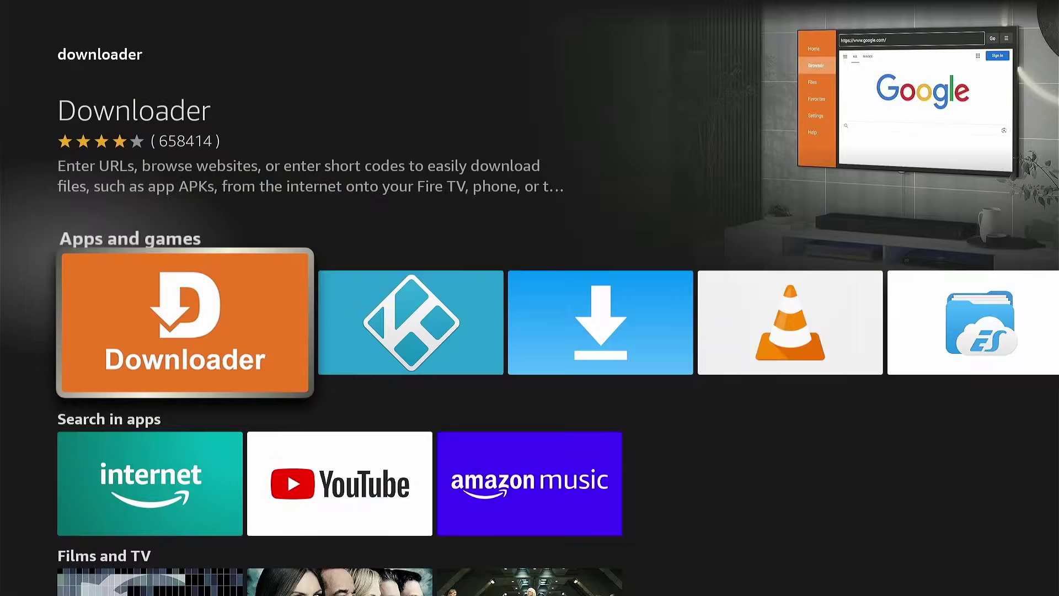
pyautogui.press('Escape')
pyautogui.press('Escape')
pyautogui.press('Escape')
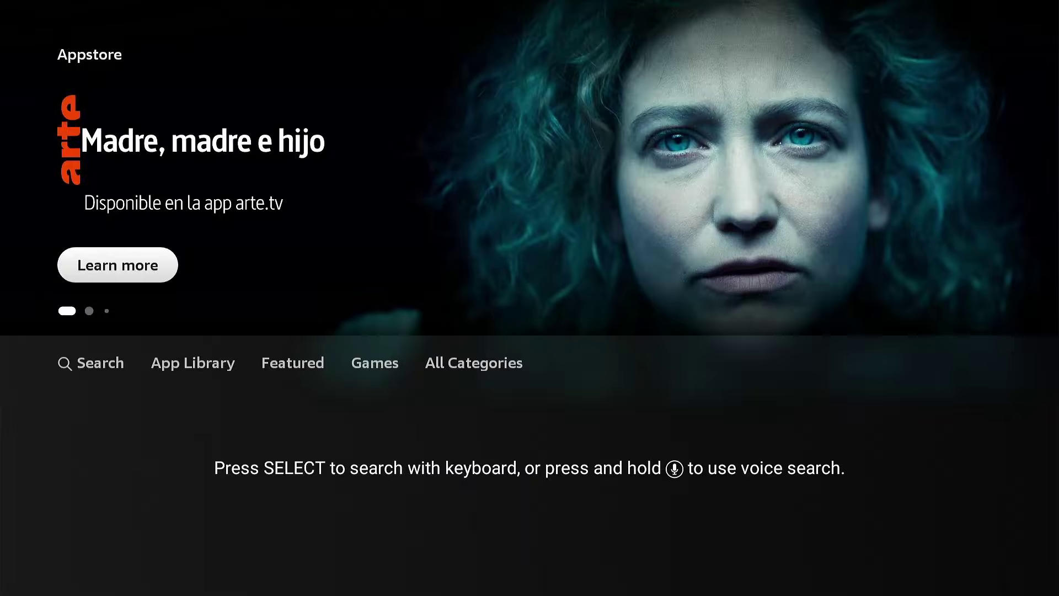
pyautogui.press('Escape')
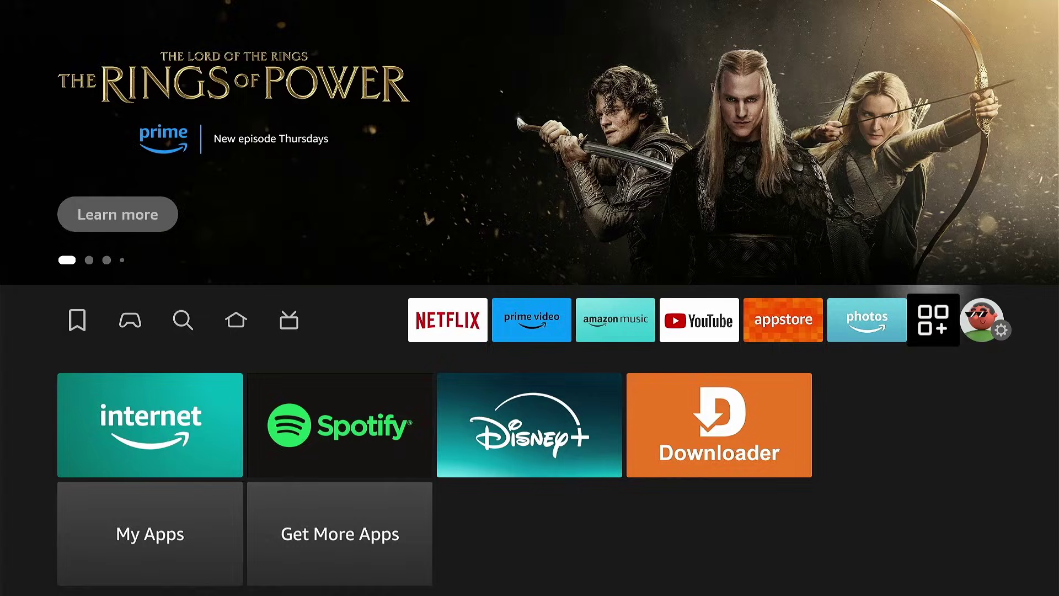
# Unlock developer mode from the My Fire TV About page
pyautogui.press('Right')
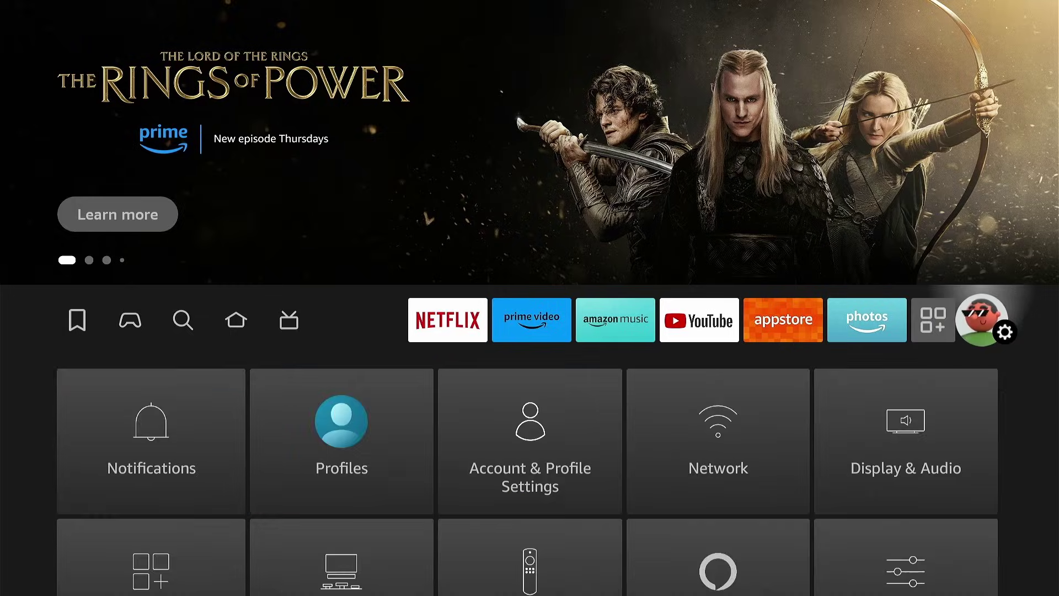
pyautogui.press('Down')
pyautogui.press('Down')
pyautogui.press('Down')
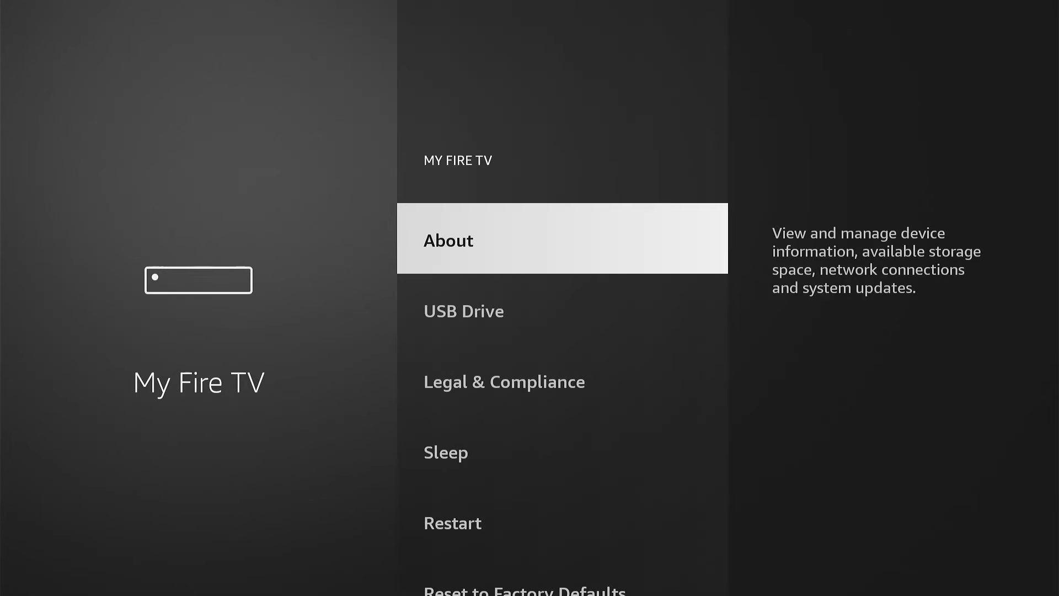
pyautogui.press('Return')
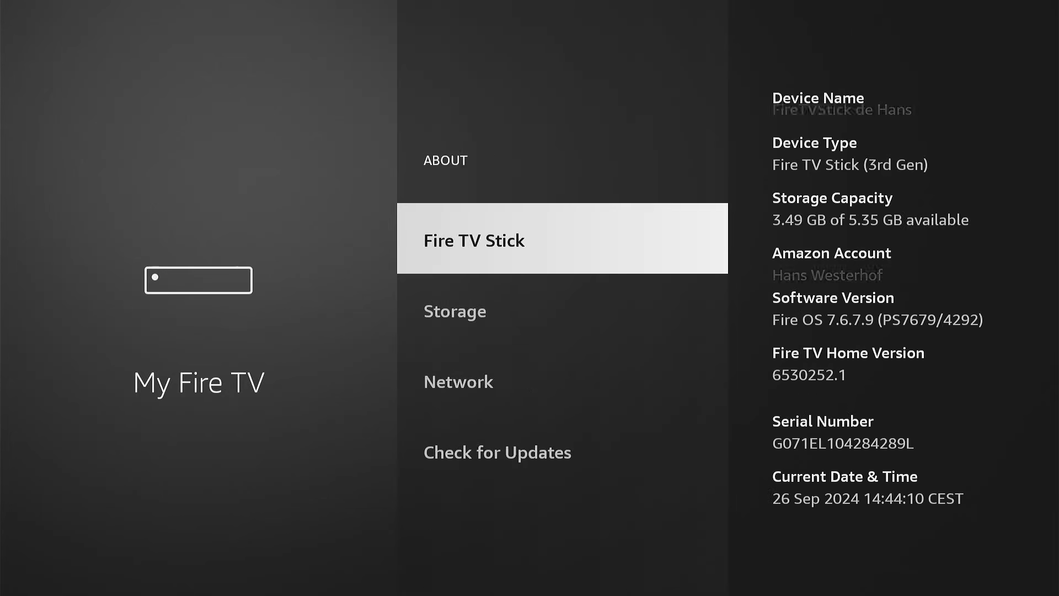
pyautogui.press('Return')
pyautogui.press('Return')
pyautogui.press('Return')
pyautogui.press('Return')
pyautogui.press('Return')
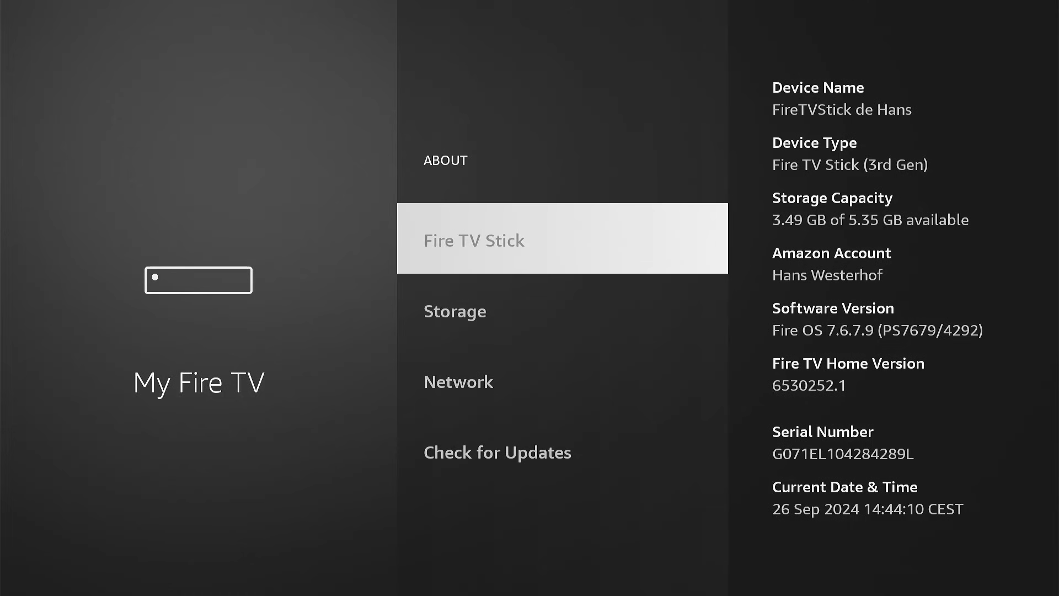
pyautogui.press('Return')
pyautogui.press('Return')
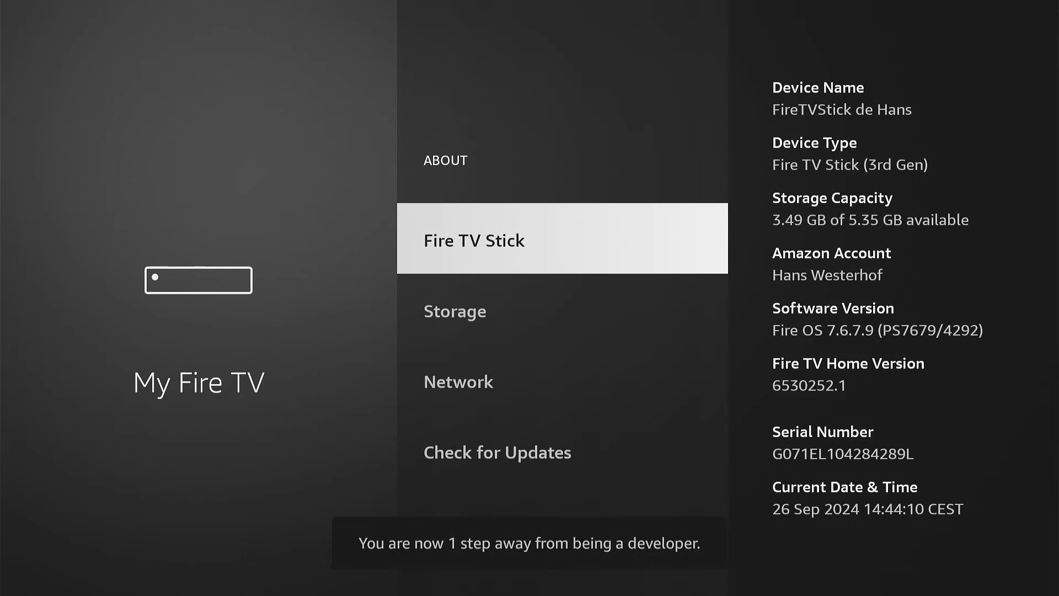
# Turn ADB Debugging on in Developer Options
pyautogui.press('Escape')
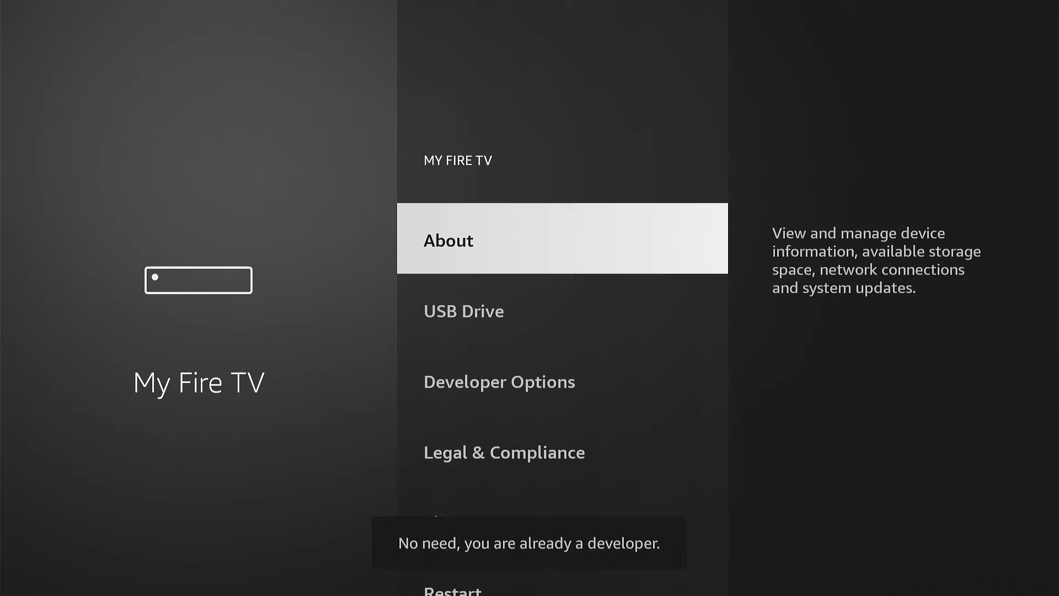
pyautogui.press('Down')
pyautogui.press('Down')
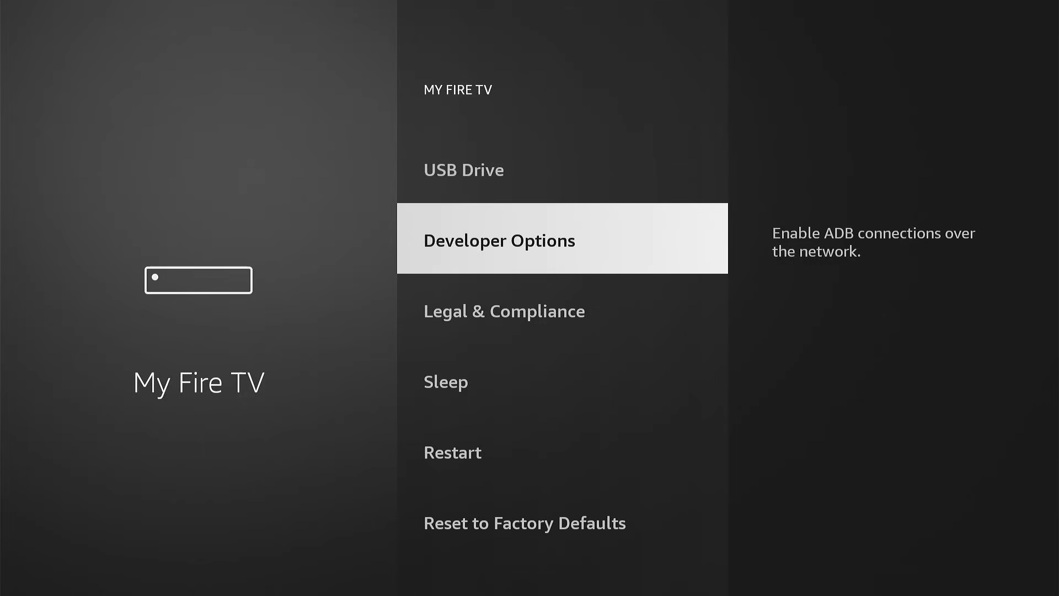
pyautogui.press('Return')
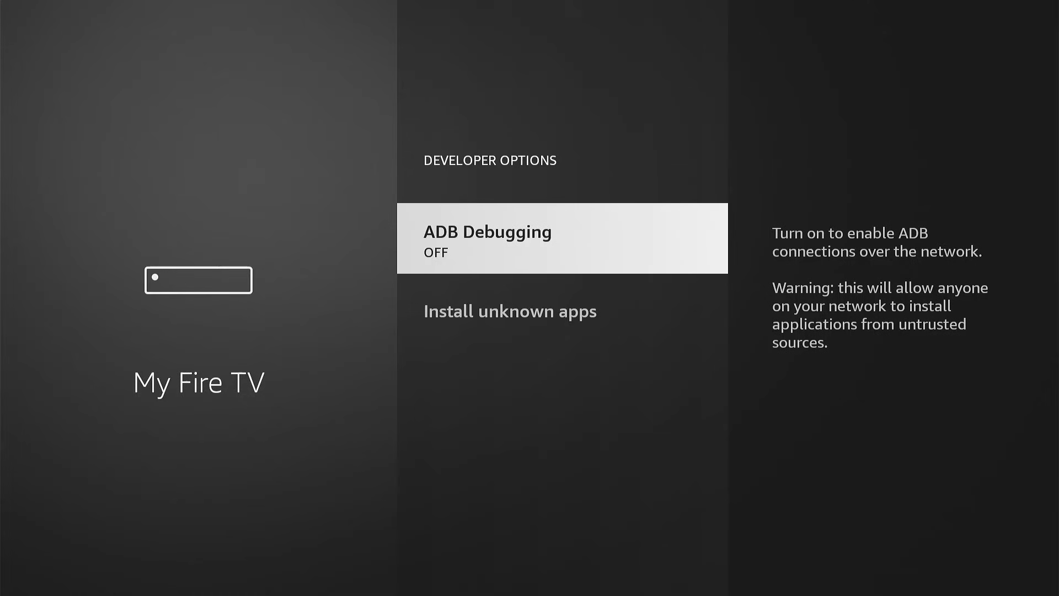
pyautogui.press('Return')
# Allow Downloader to install unknown apps
pyautogui.press('Down')
pyautogui.press('Return')
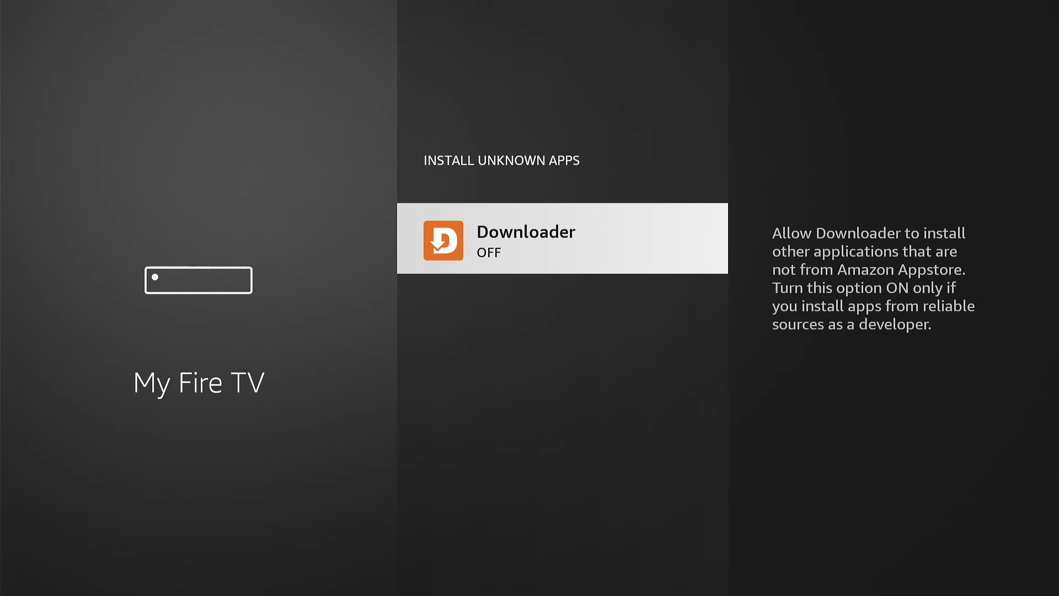
pyautogui.press('Return')
# Launch Downloader from your apps, grant it file access, and close the welcome guide
pyautogui.press('Home')
pyautogui.press('Left')
pyautogui.press('Left')
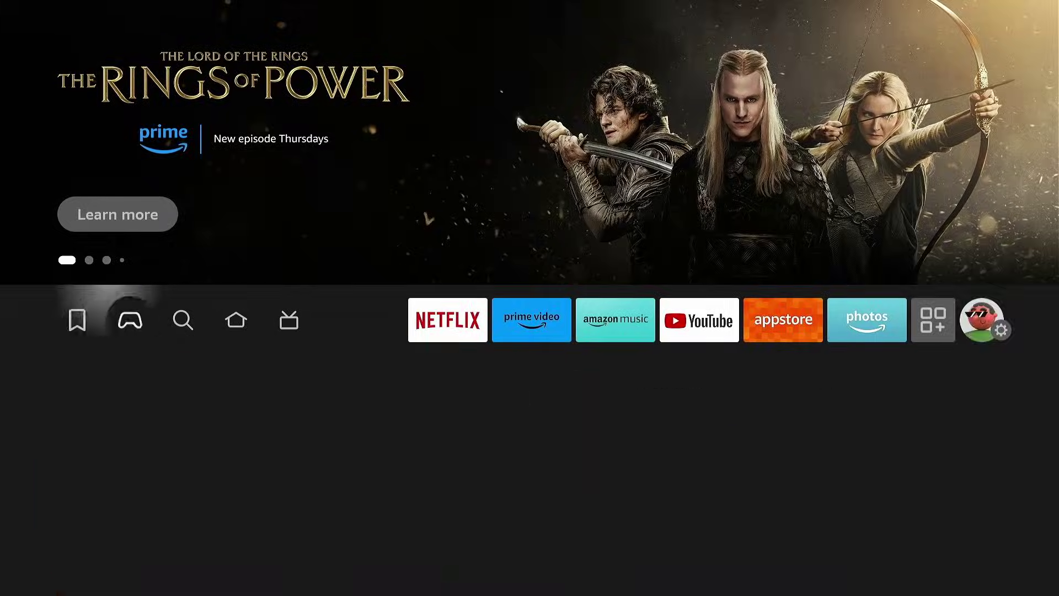
pyautogui.press('Left')
pyautogui.press('Left')
pyautogui.press('Down')
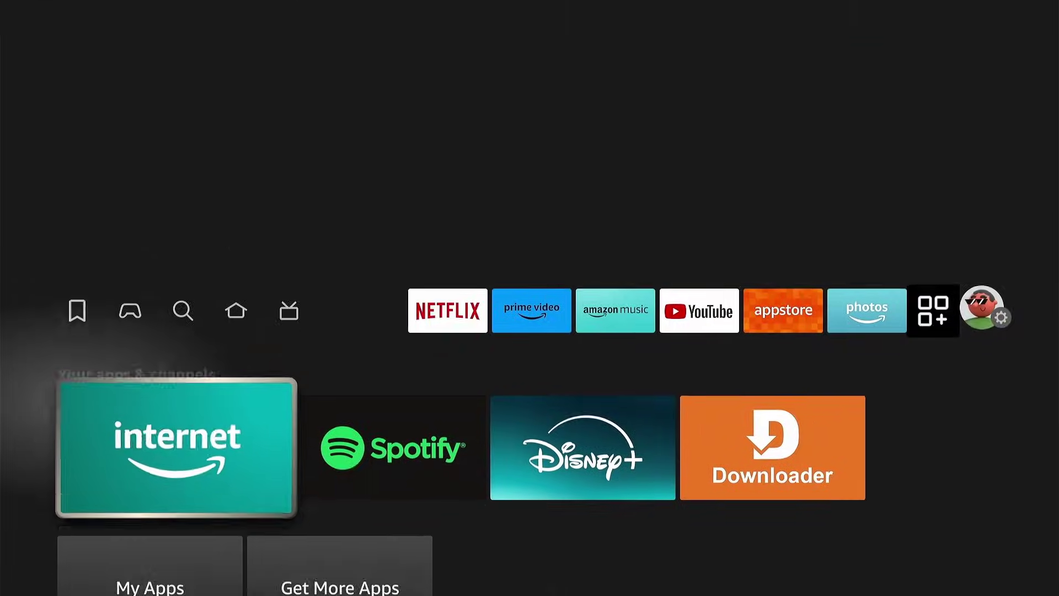
pyautogui.press('Right')
pyautogui.press('Right')
pyautogui.press('Right')
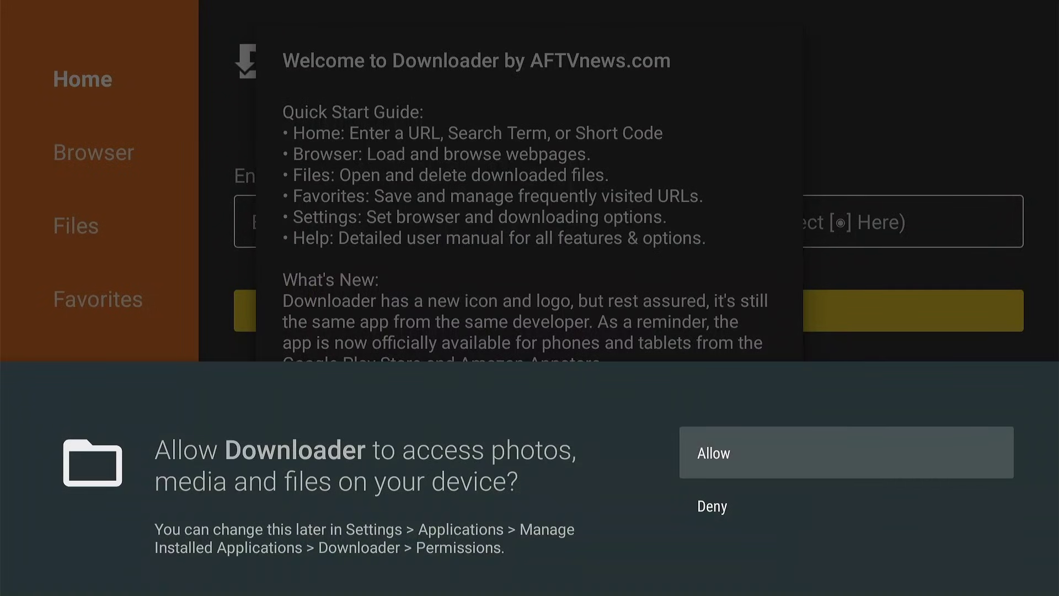
pyautogui.press('Return')
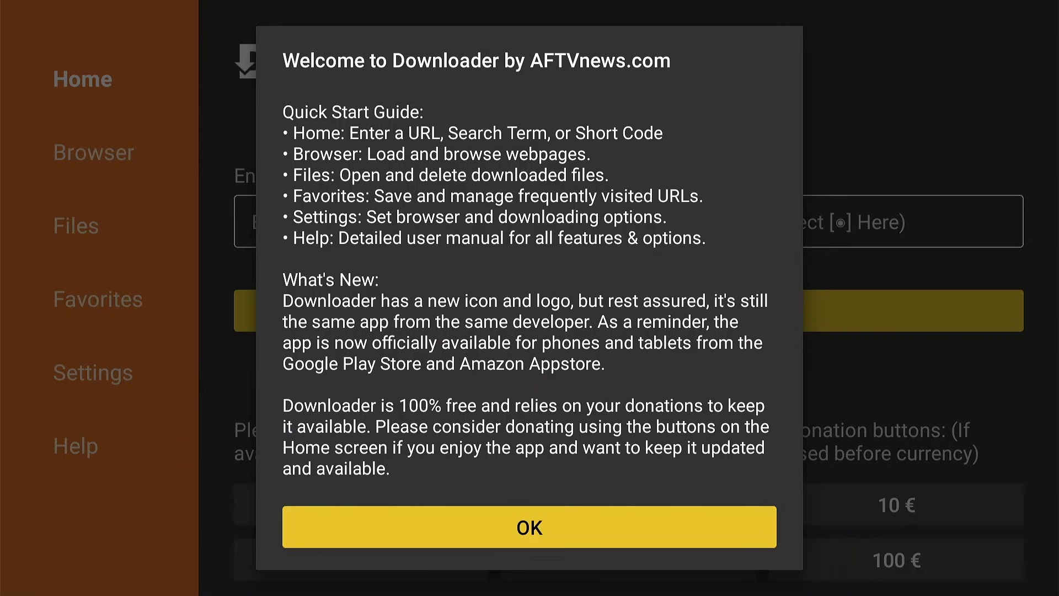
pyautogui.press('Return')
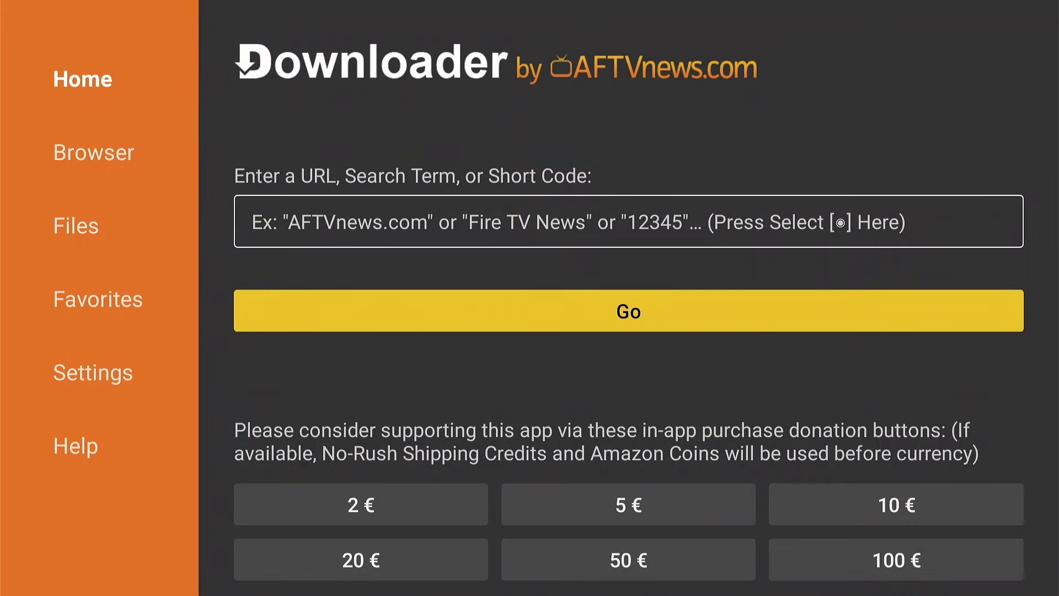
# Load short code 272483 in Downloader, pause the redirect, and accept the cookie notice
pyautogui.press('Up')
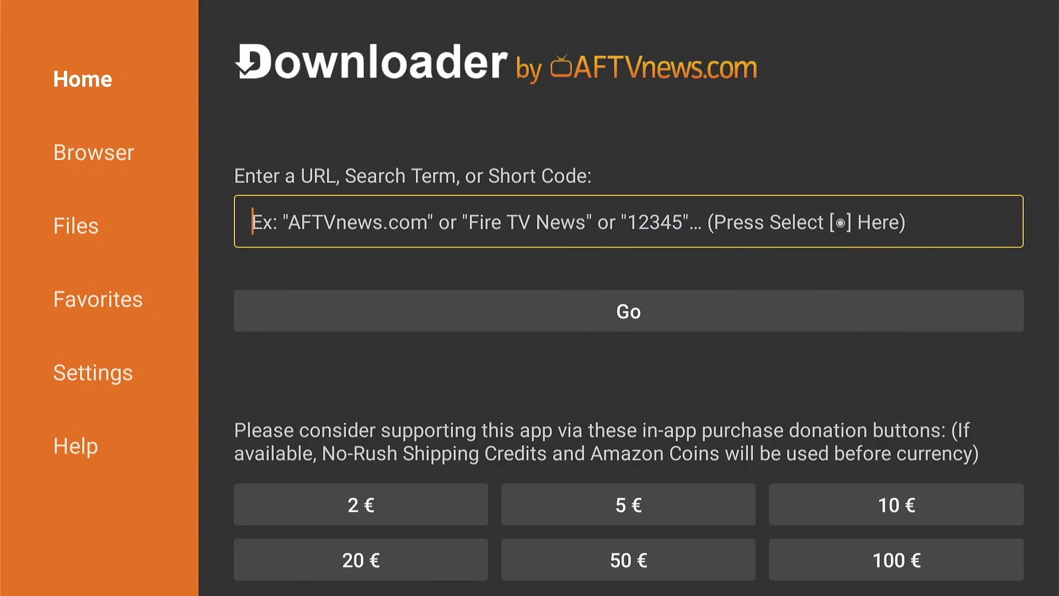
pyautogui.write('272')
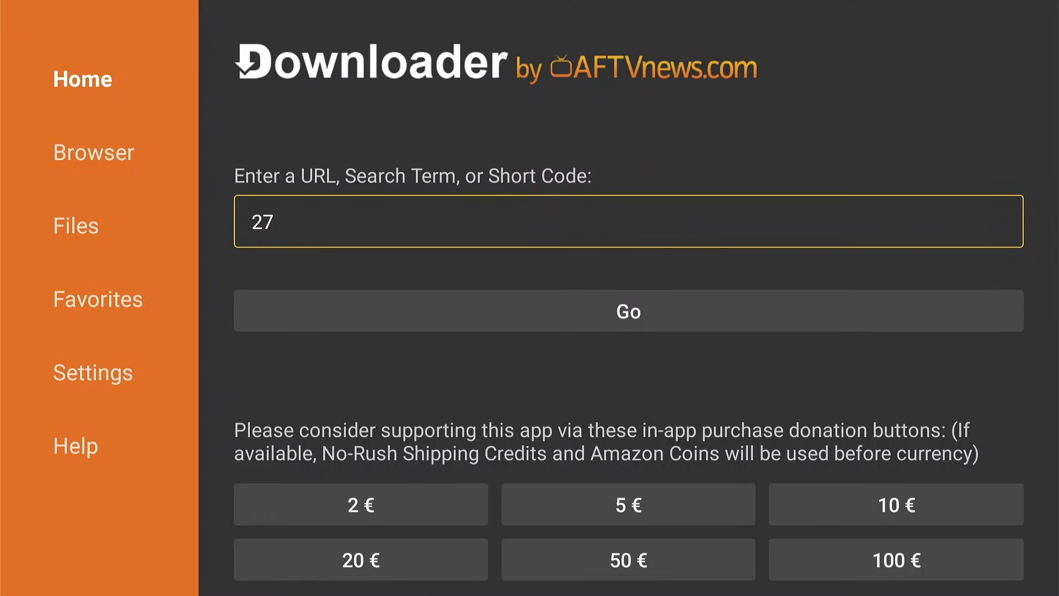
pyautogui.write('483')
pyautogui.press('Return')
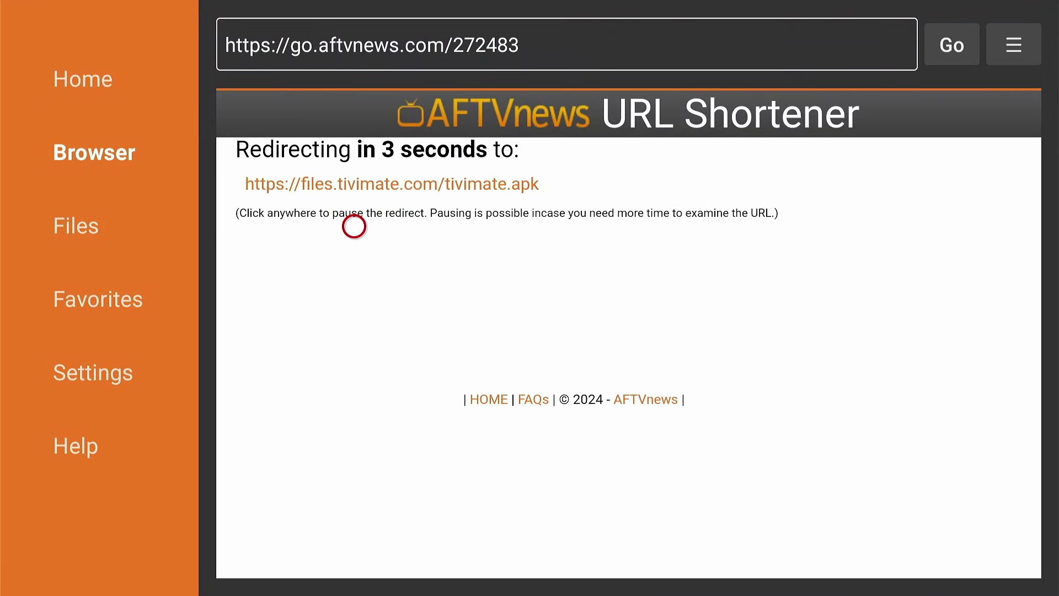
pyautogui.click(354, 227)
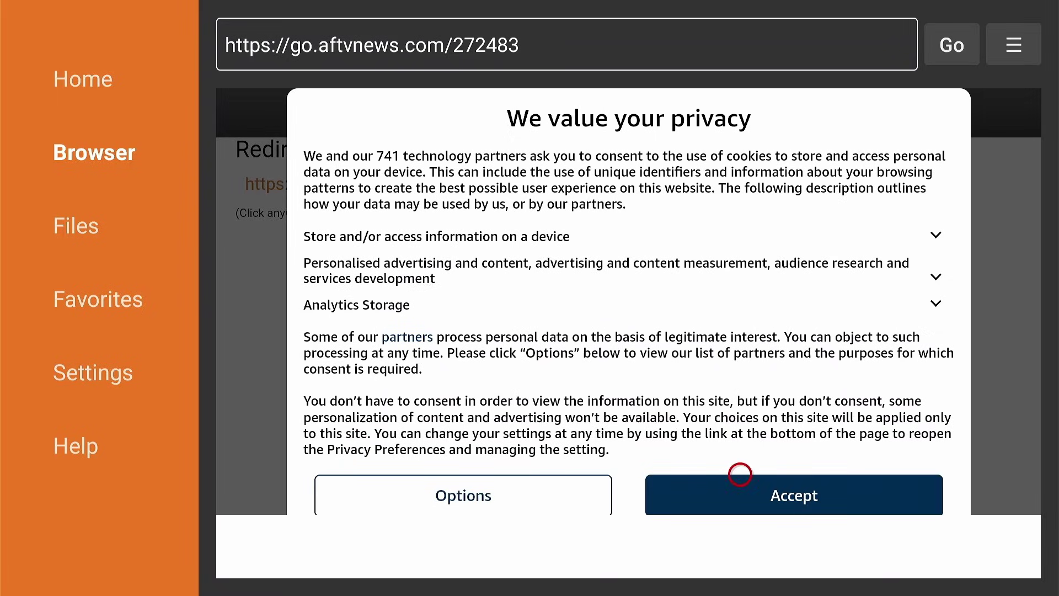
pyautogui.click(740, 474)
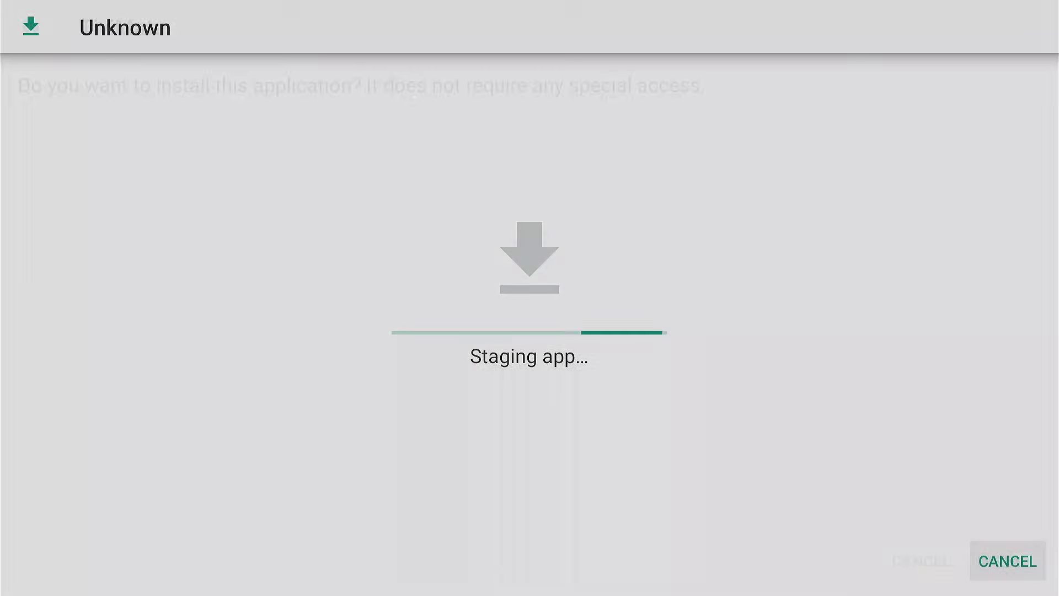
# Install TiviMate from the Android Package Installer and close it when done
pyautogui.press('Right')
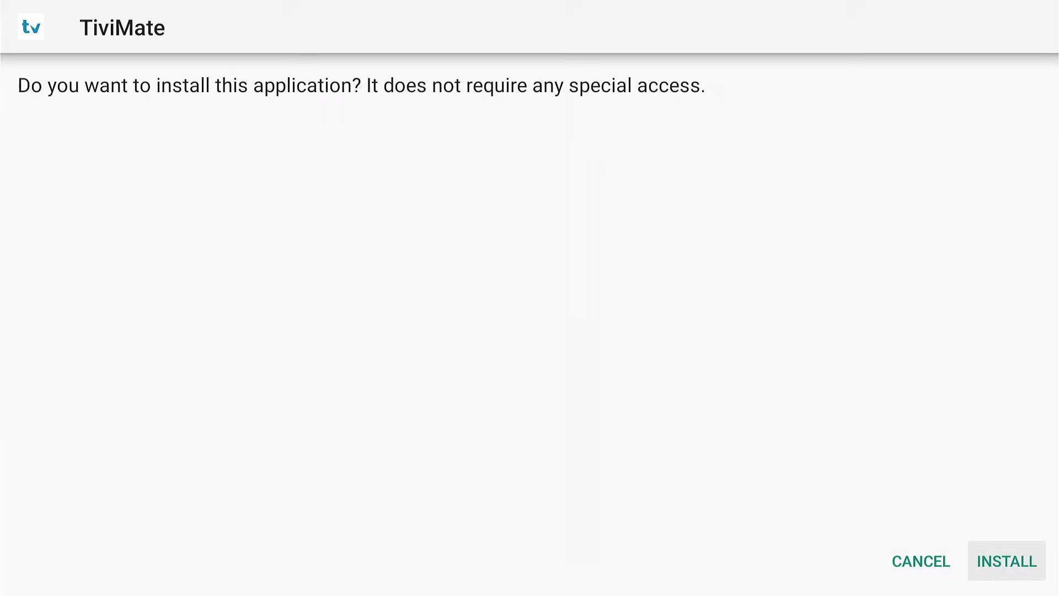
pyautogui.press('Return')
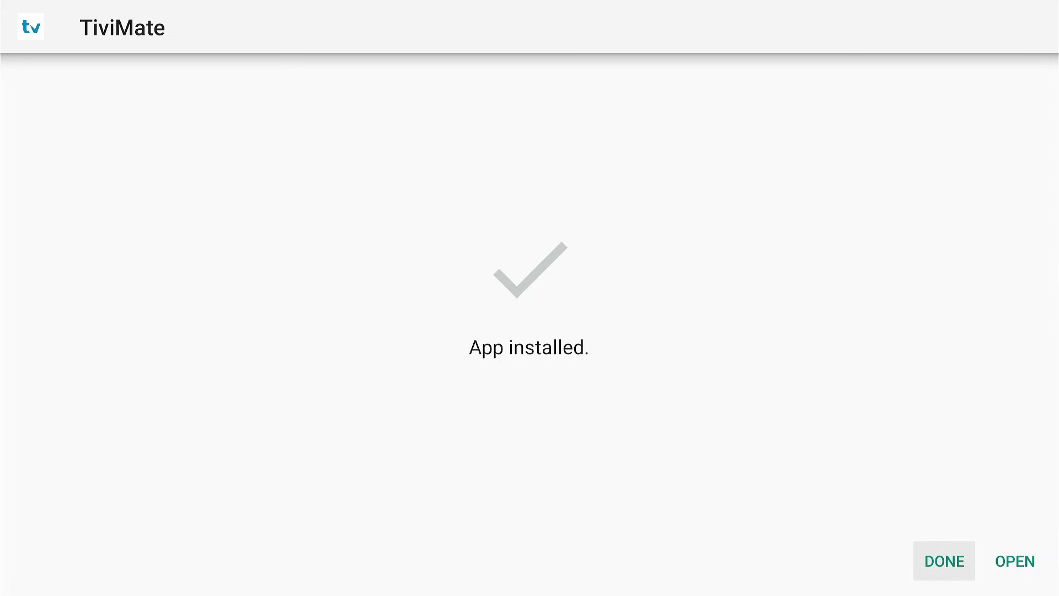
pyautogui.press('Return')
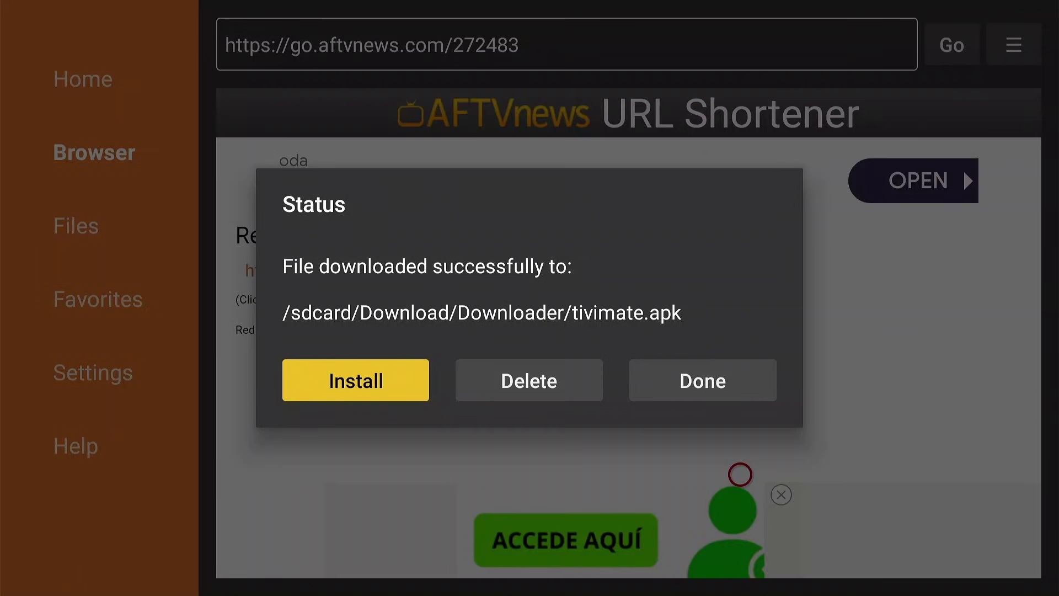
# Delete the downloaded tivimate.apk file from Downloader
pyautogui.press('Right')
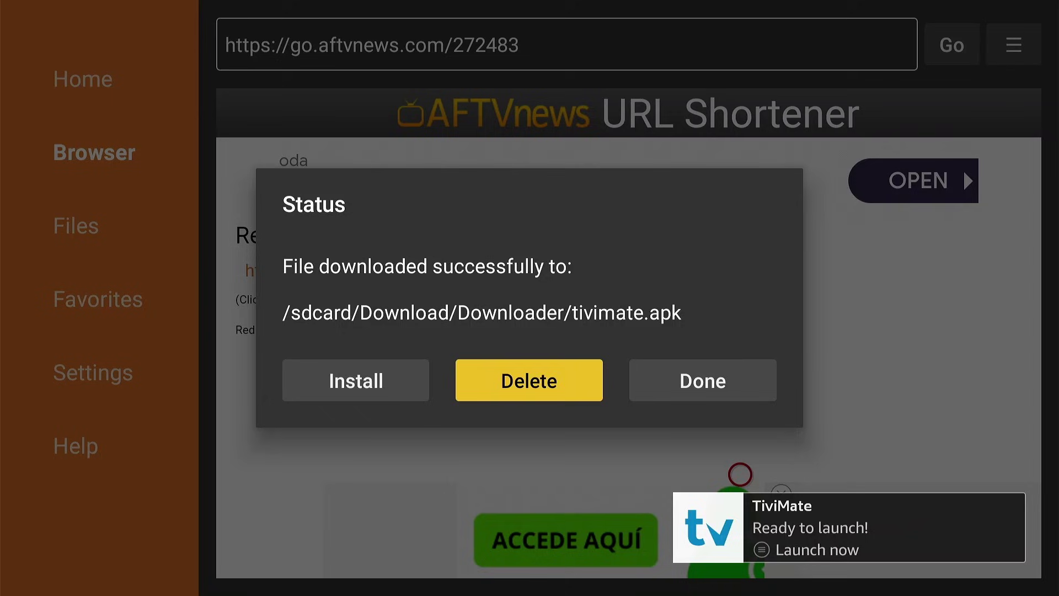
pyautogui.press('Return')
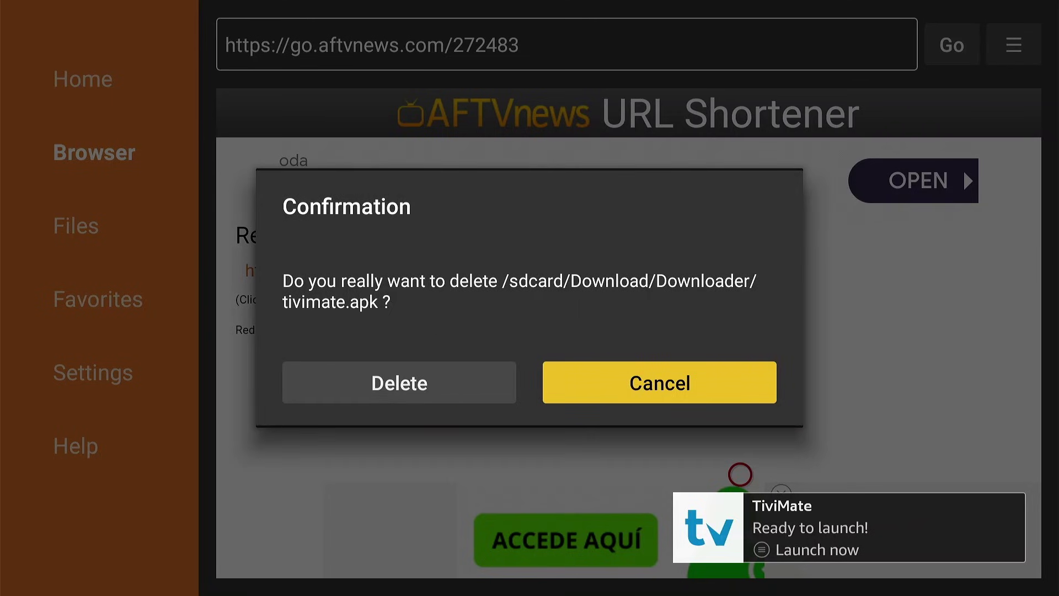
pyautogui.press('Left')
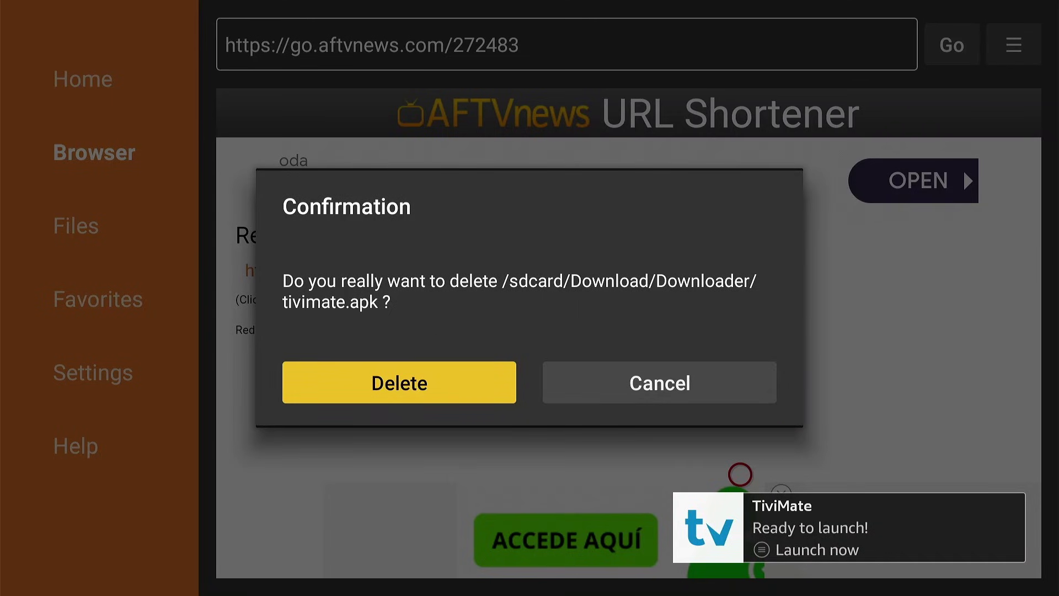
pyautogui.press('Return')
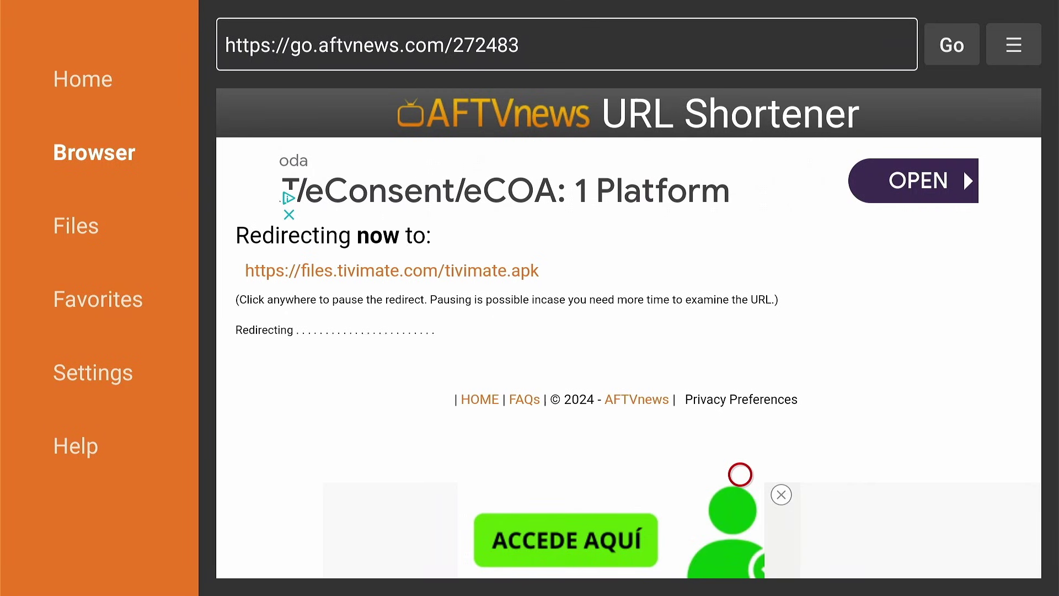
# Launch TiviMate from the Your apps & channels row and move to its Settings
pyautogui.press('Home')
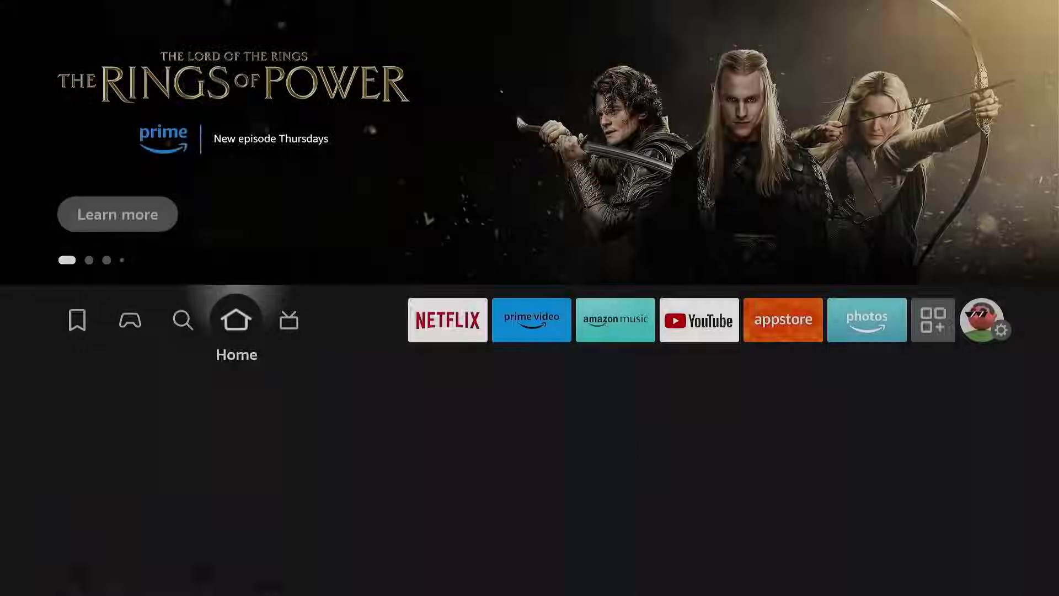
pyautogui.press('Left')
pyautogui.press('Left')
pyautogui.press('Left')
pyautogui.press('Left')
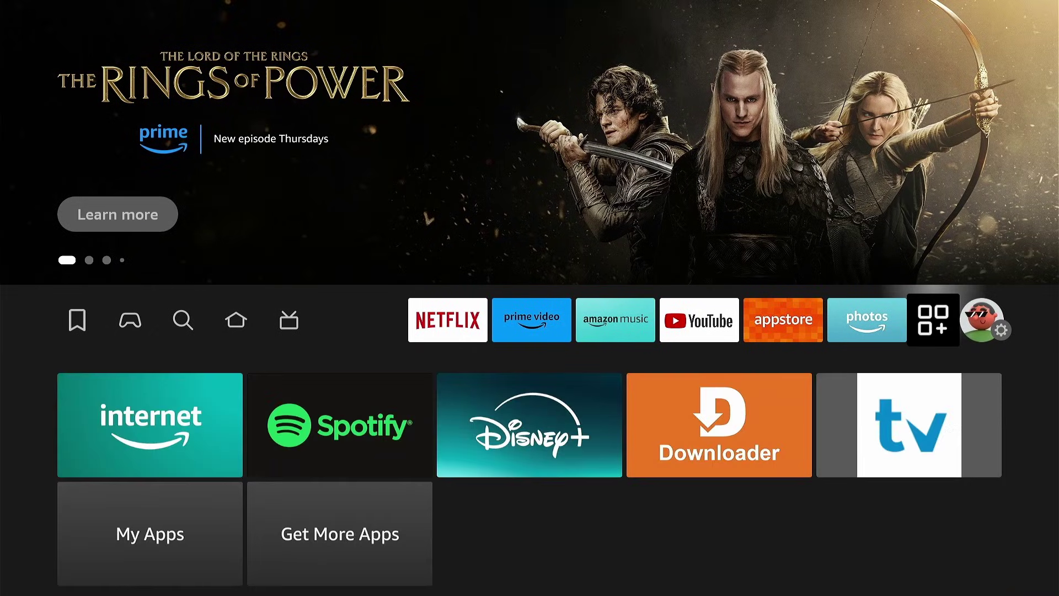
pyautogui.press('Down')
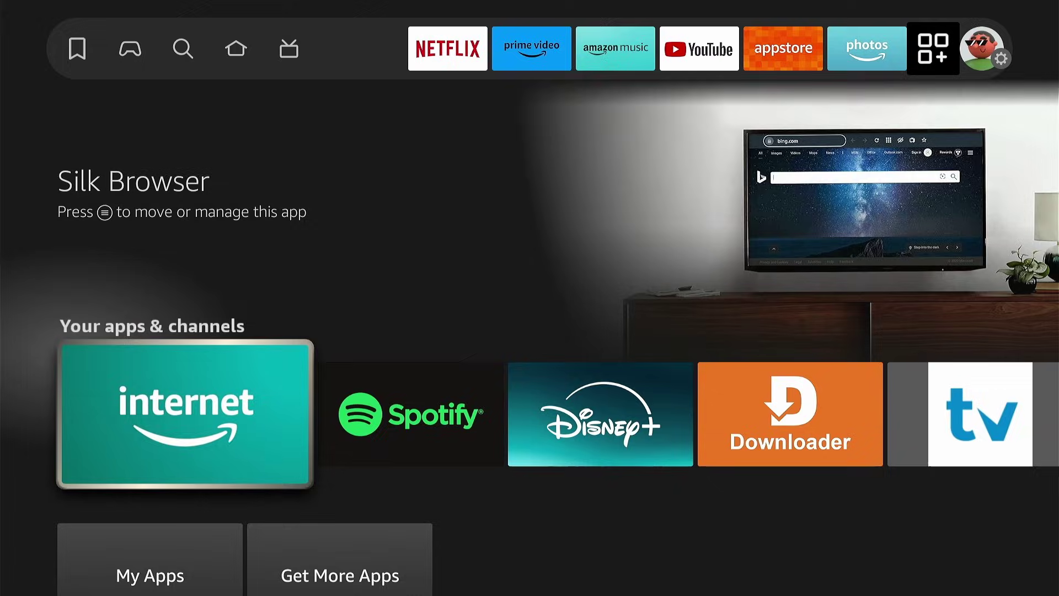
pyautogui.press('Right')
pyautogui.press('Right')
pyautogui.press('Right')
pyautogui.press('Right')
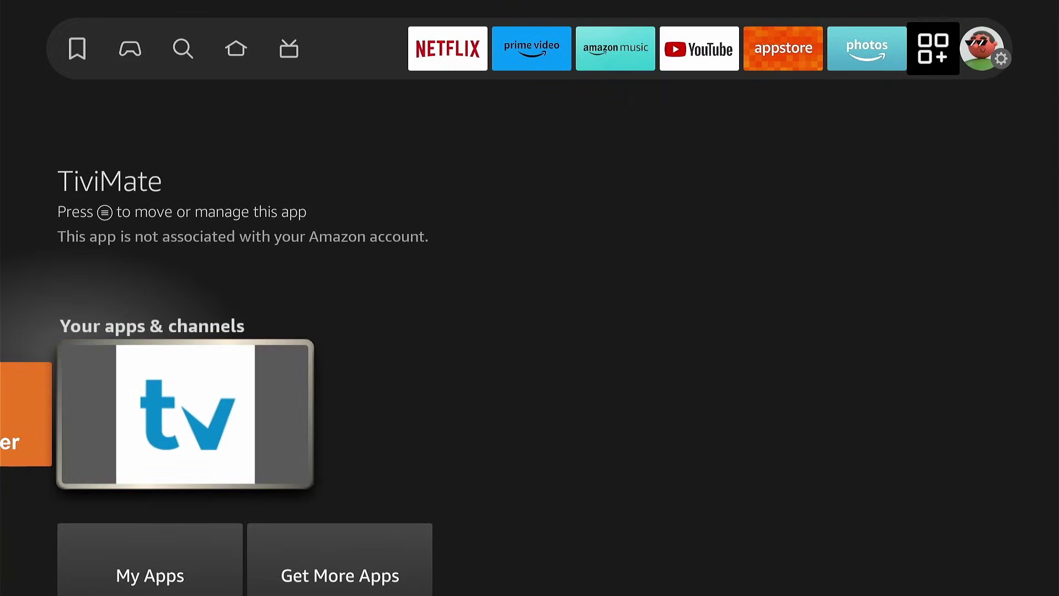
pyautogui.press('Return')
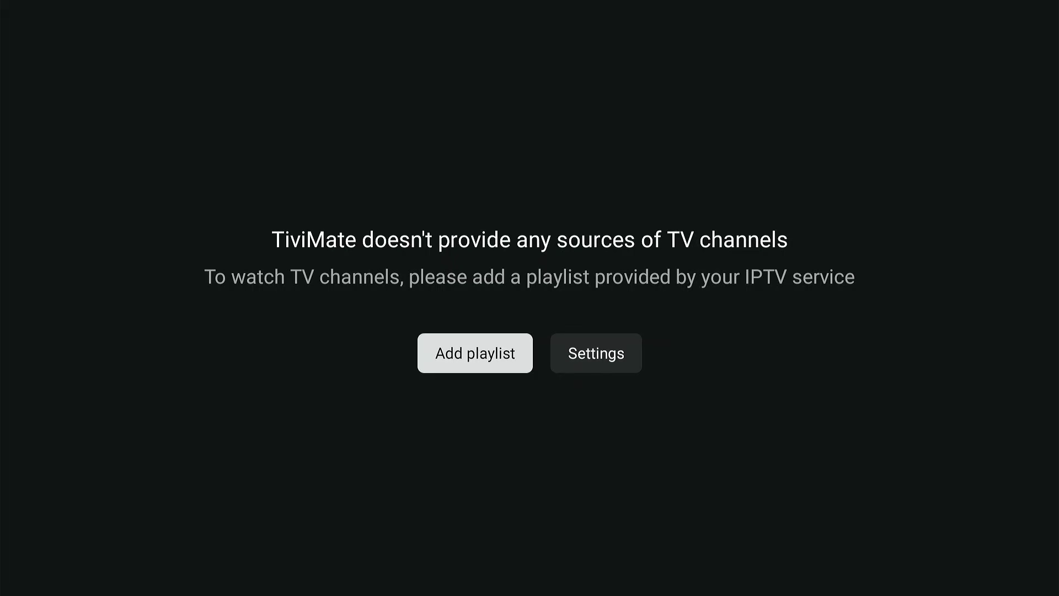
pyautogui.press('Right')
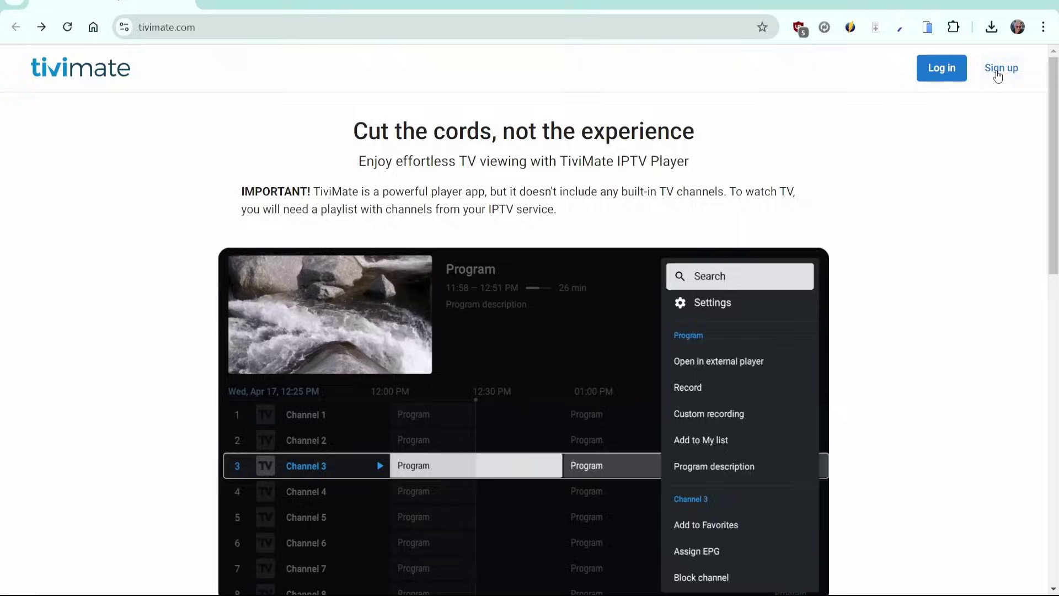
# Sign up on tivimate.com with an e-mail address and a confirmed password
pyautogui.click(997, 69)
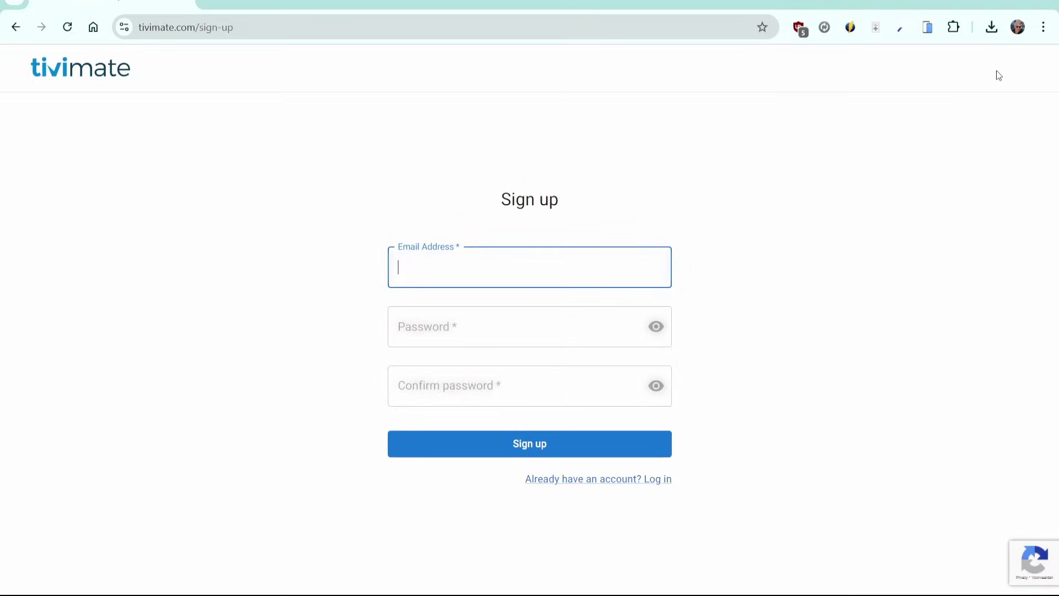
pyautogui.write('example@gmail.com')
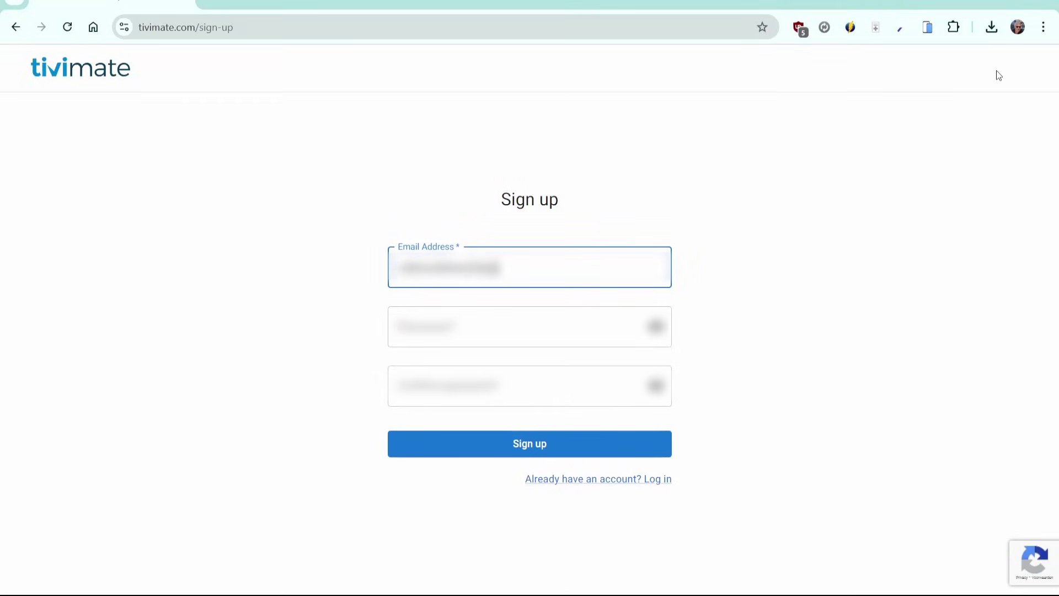
pyautogui.write('.com')
pyautogui.click(543, 328)
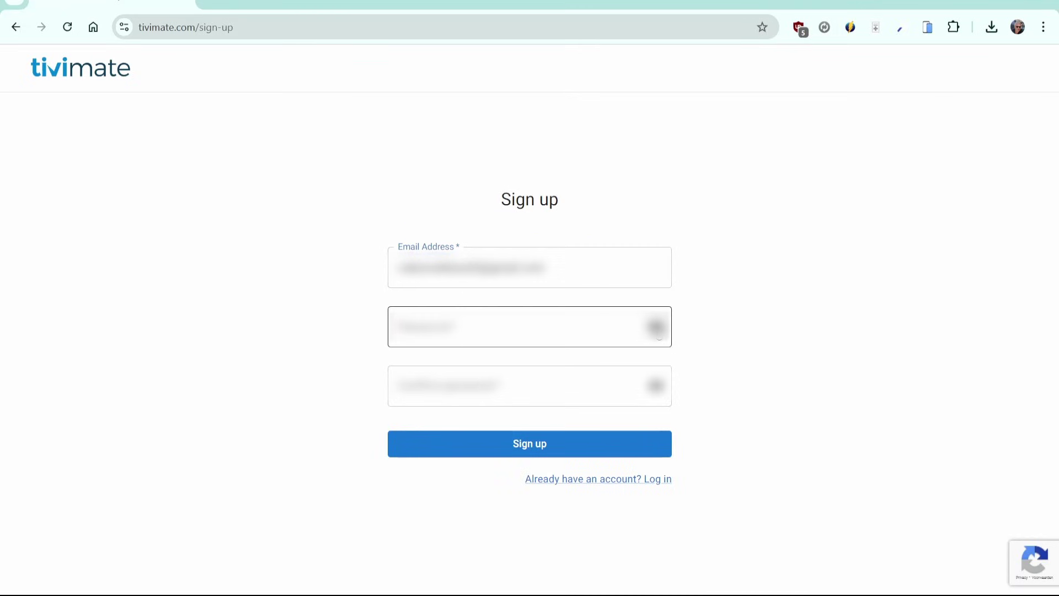
pyautogui.click(543, 329)
pyautogui.write('password')
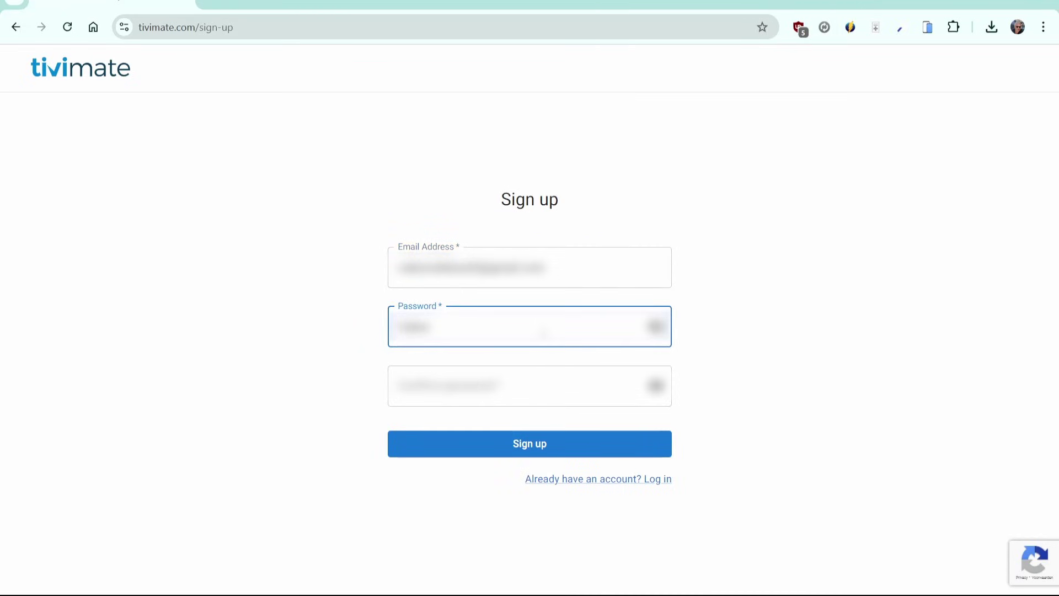
pyautogui.write('word1234')
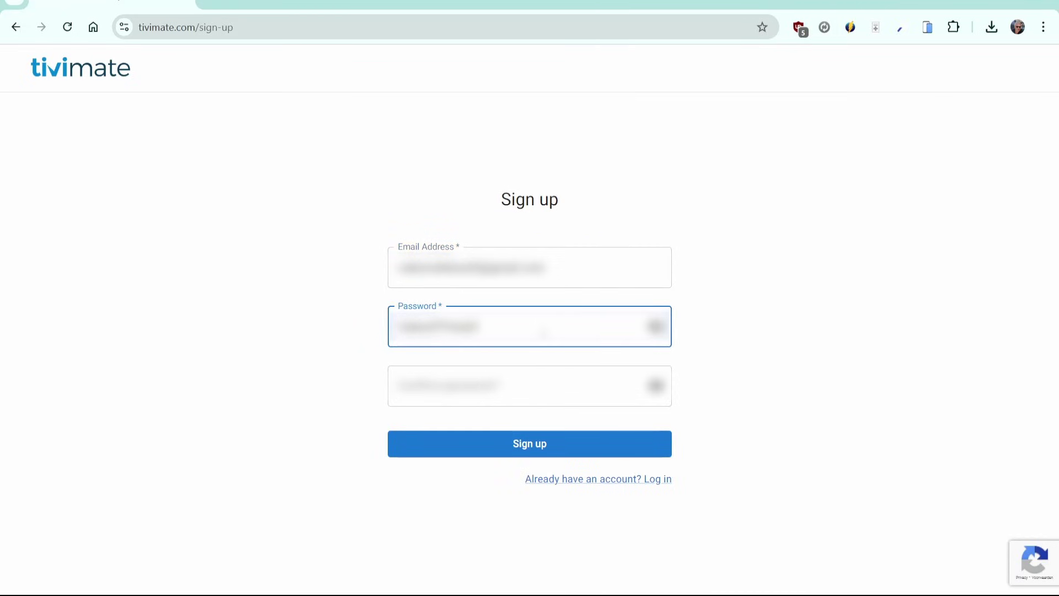
pyautogui.press('Tab')
pyautogui.write('pas')
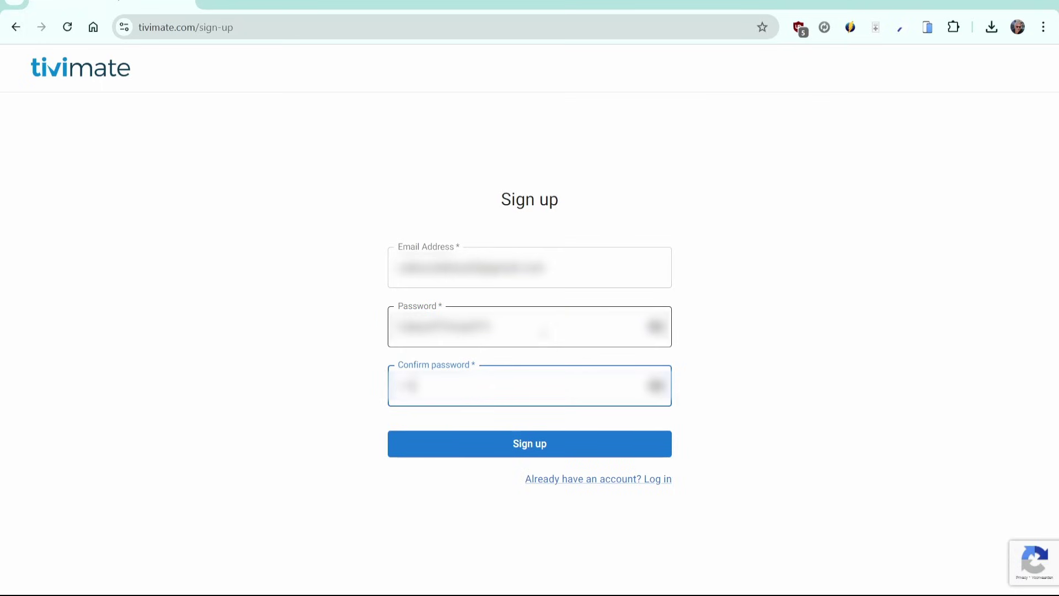
pyautogui.write('swor')
pyautogui.click(534, 452)
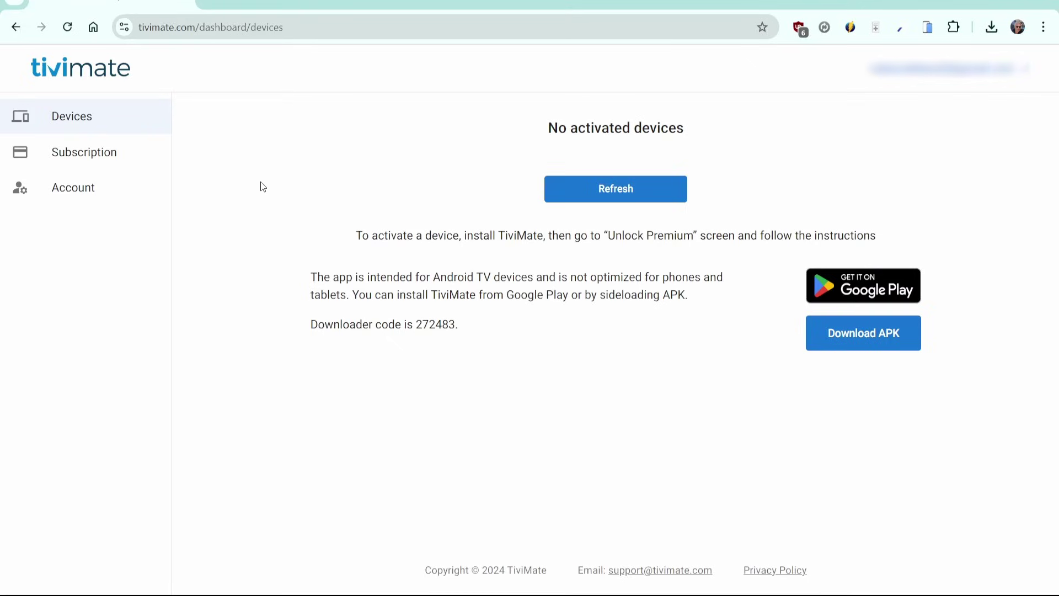
# Pay €33.99 by card for the lifetime Premium plan, then return to Devices
pyautogui.click(113, 160)
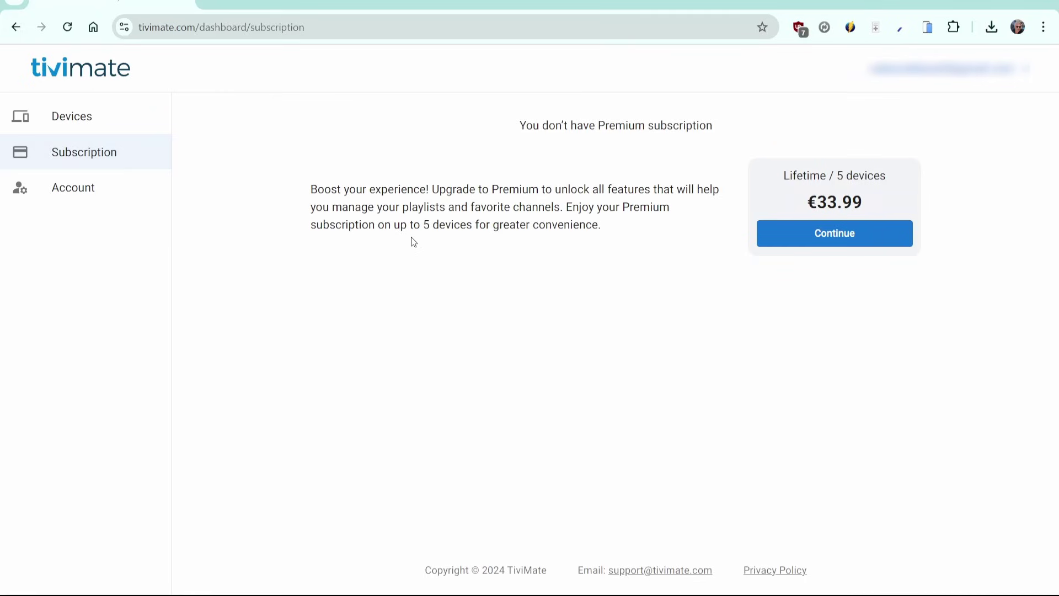
pyautogui.click(831, 239)
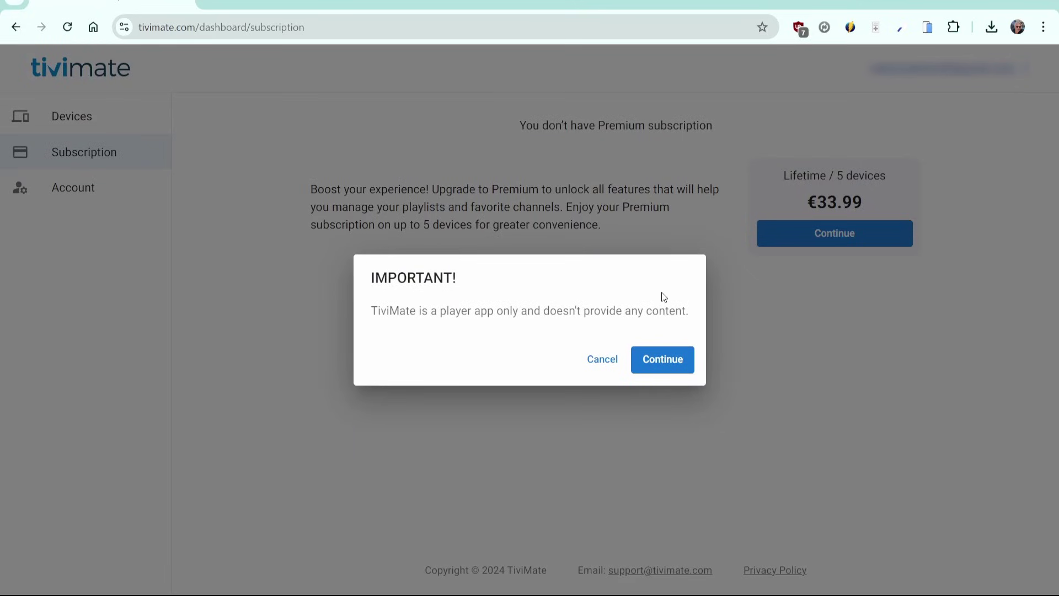
pyautogui.click(665, 362)
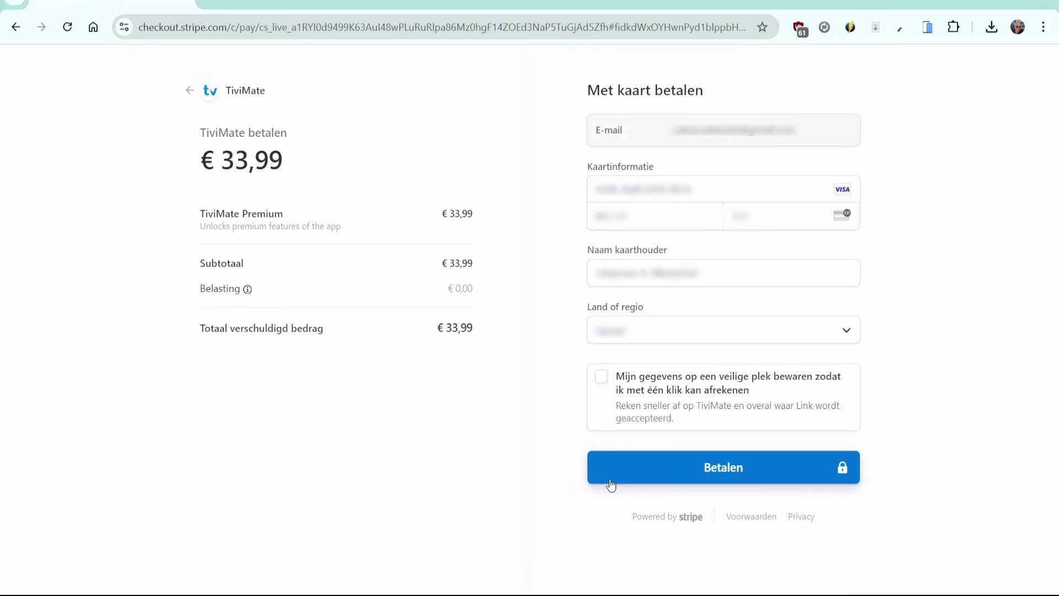
pyautogui.click(611, 485)
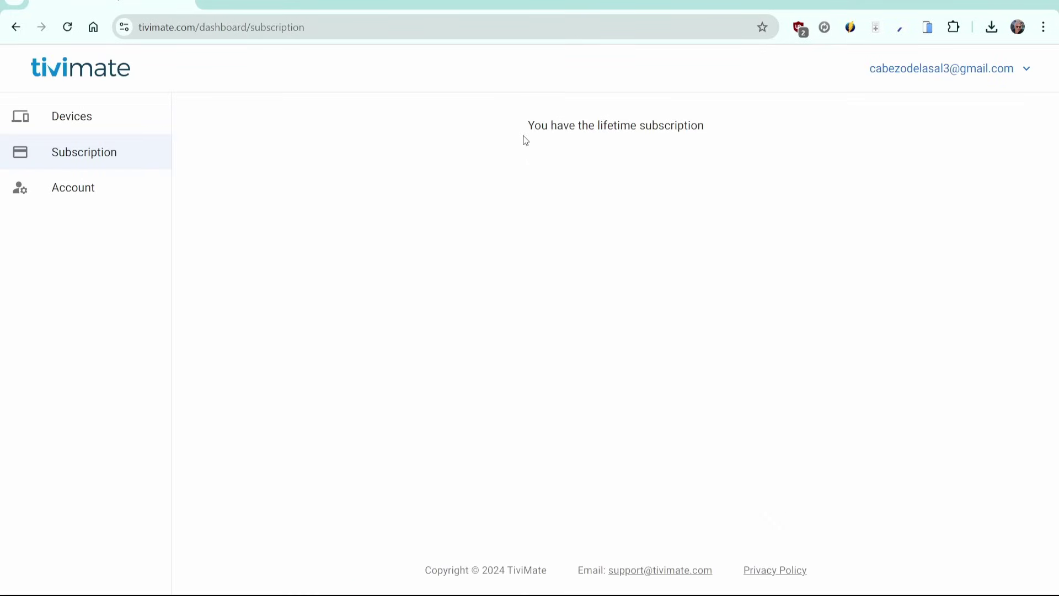
pyautogui.moveTo(530, 124); pyautogui.dragTo(703, 121)
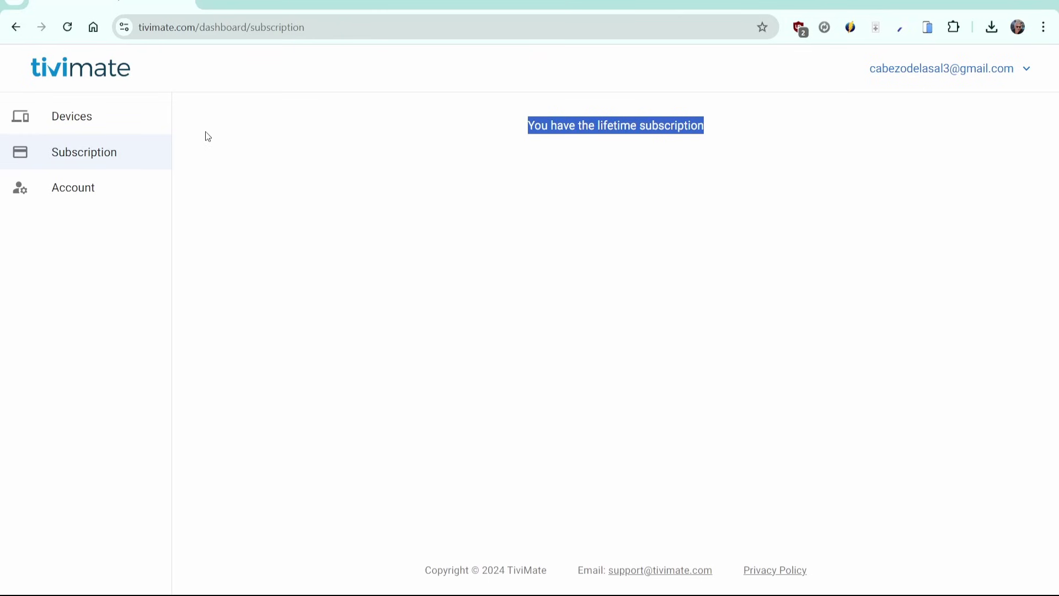
pyautogui.click(102, 132)
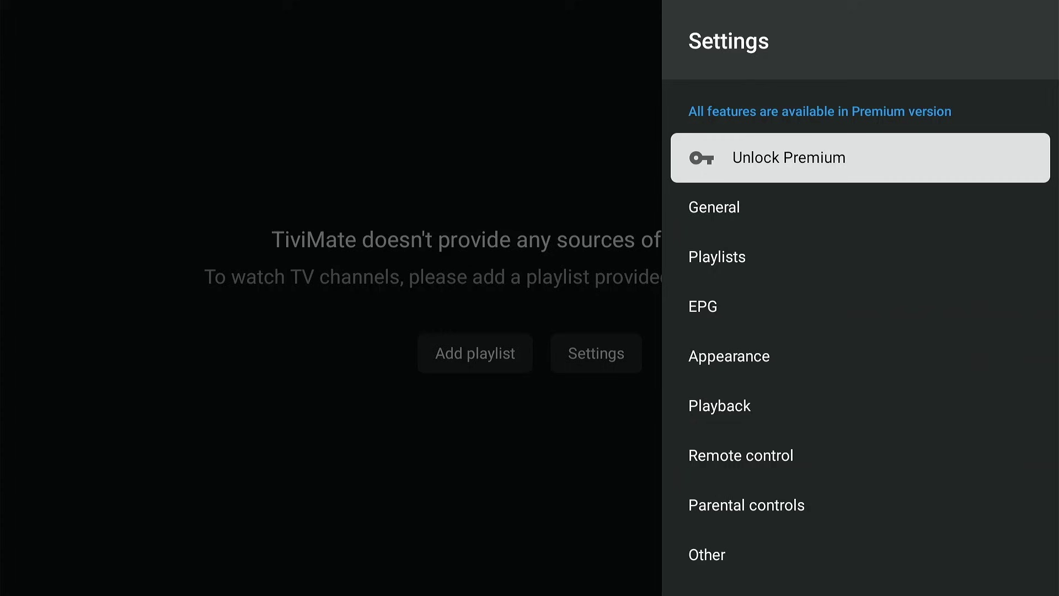
# Open Unlock Premium from TiviMate's Settings
pyautogui.press('Return')
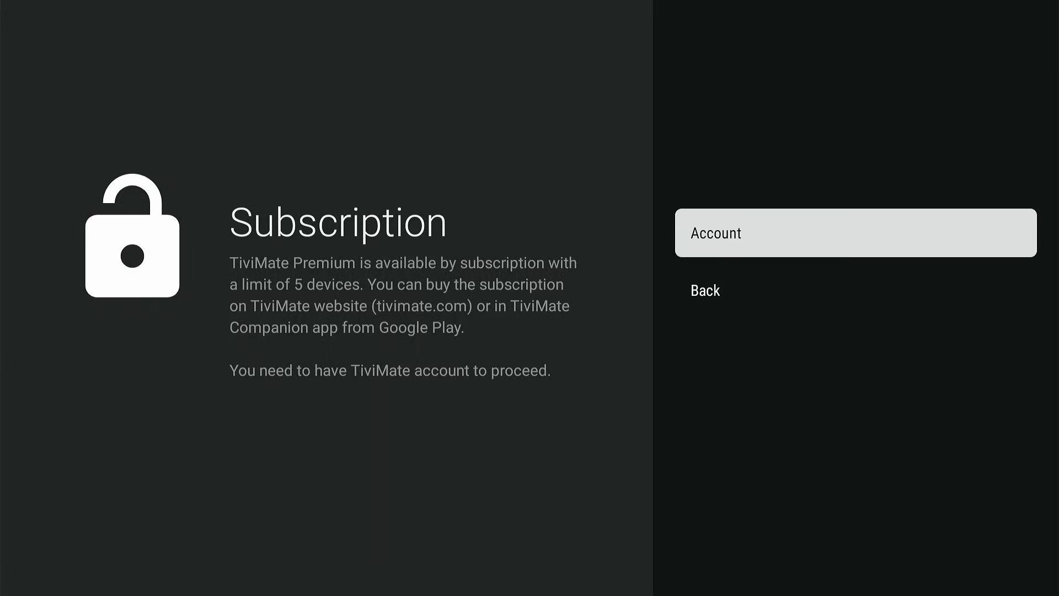
# Log in to TiviMate with the account's e-mail address and password
pyautogui.press('Return')
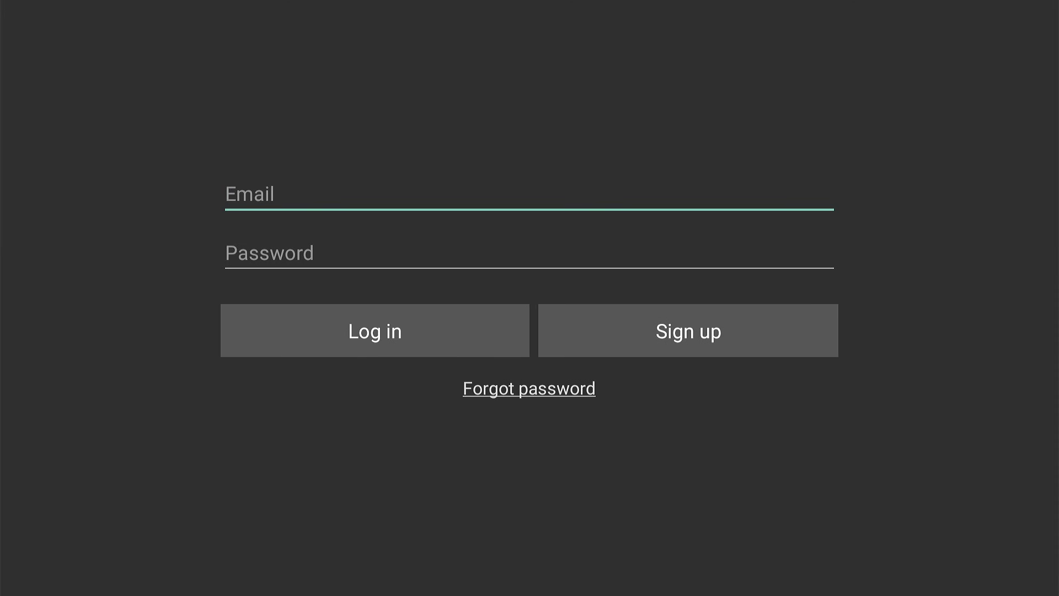
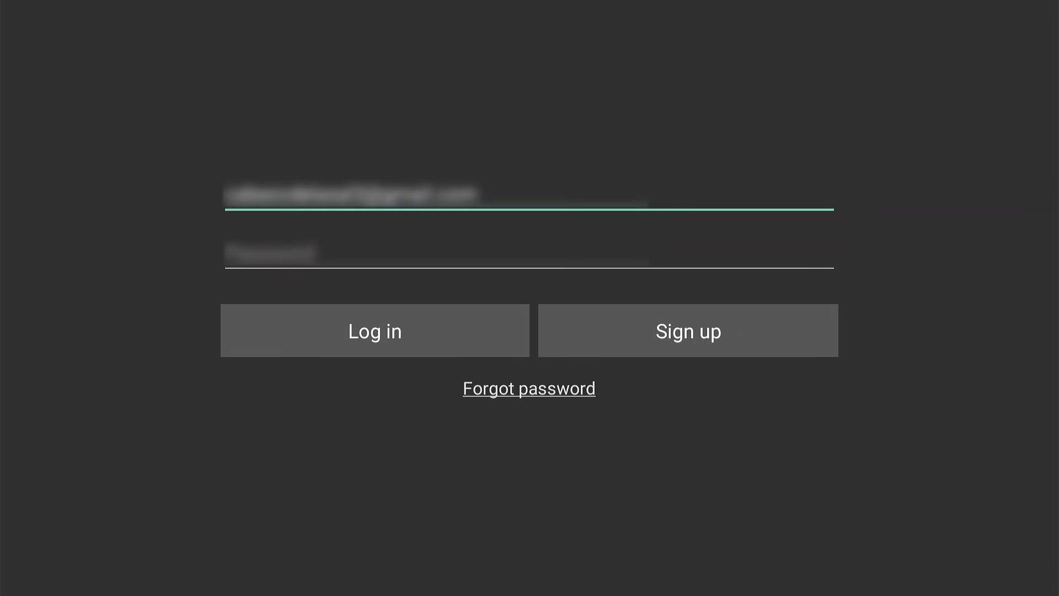
pyautogui.press('Tab')
pyautogui.write('p*******')
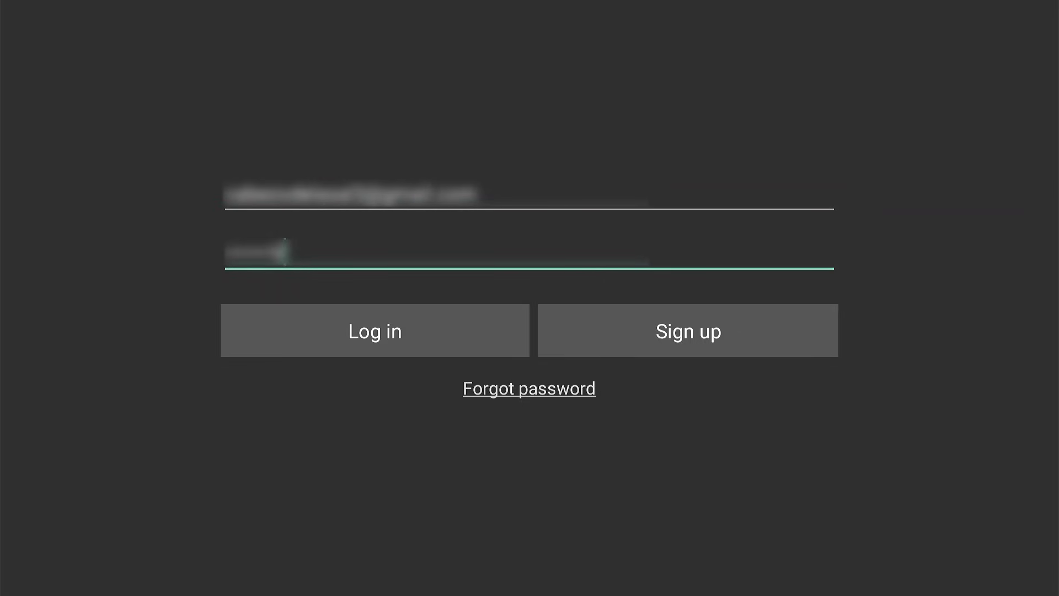
pyautogui.write('*')
pyautogui.press('Tab')
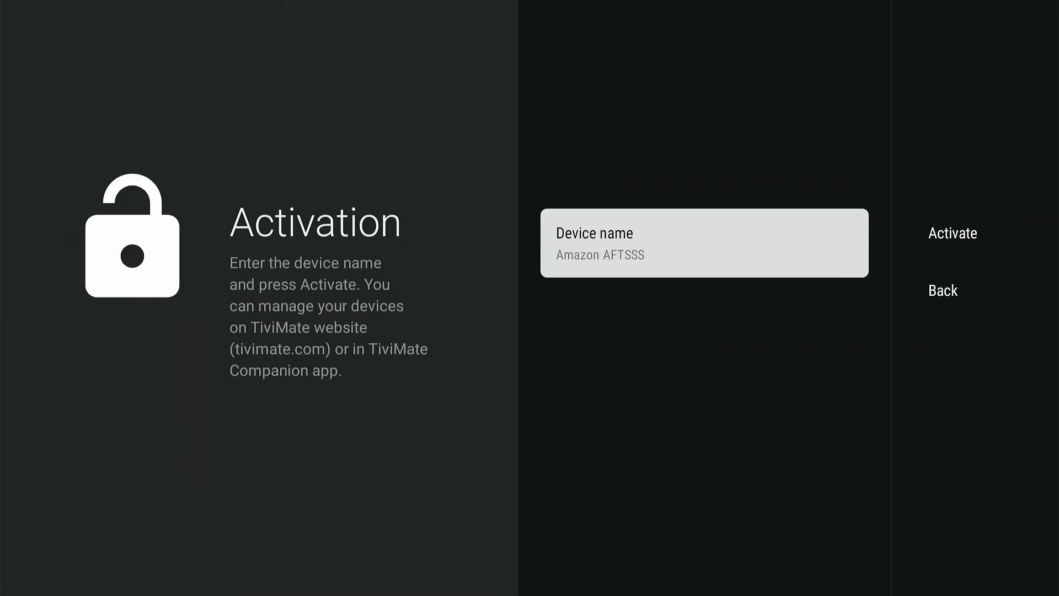
pyautogui.press('Return')
# Rename the device to 'My Fire stick account' and submit the Premium activation
pyautogui.press('BackSpace')
pyautogui.press('BackSpace')
pyautogui.press('BackSpace')
pyautogui.press('BackSpace')
pyautogui.press('BackSpace')
pyautogui.press('BackSpace')
pyautogui.press('BackSpace')
pyautogui.press('BackSpace')
pyautogui.press('BackSpace')
pyautogui.press('BackSpace')
pyautogui.press('BackSpace')
pyautogui.press('BackSpace')
pyautogui.press('BackSpace')
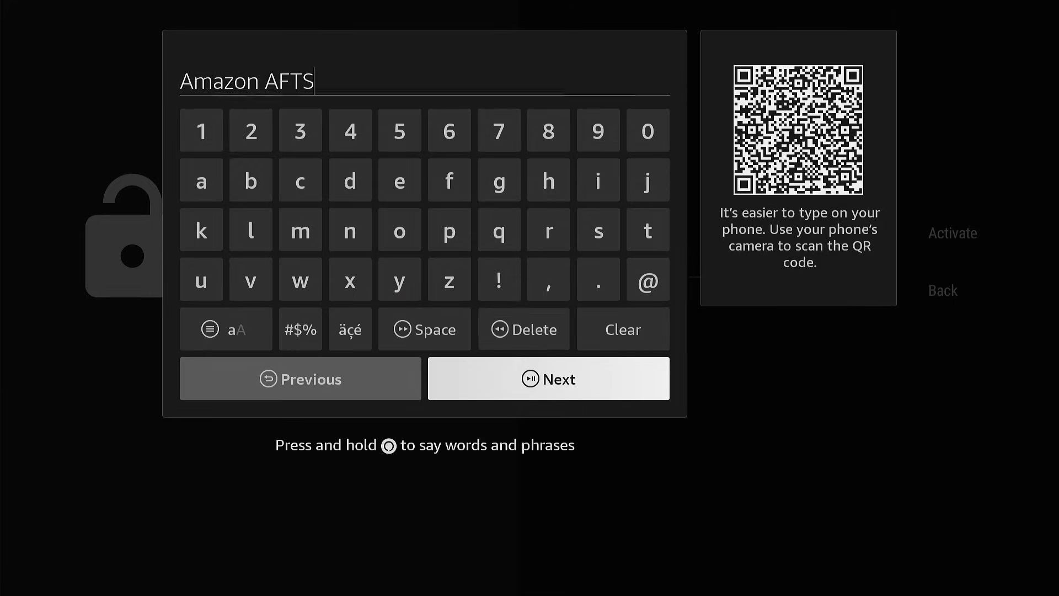
pyautogui.write('My Fire')
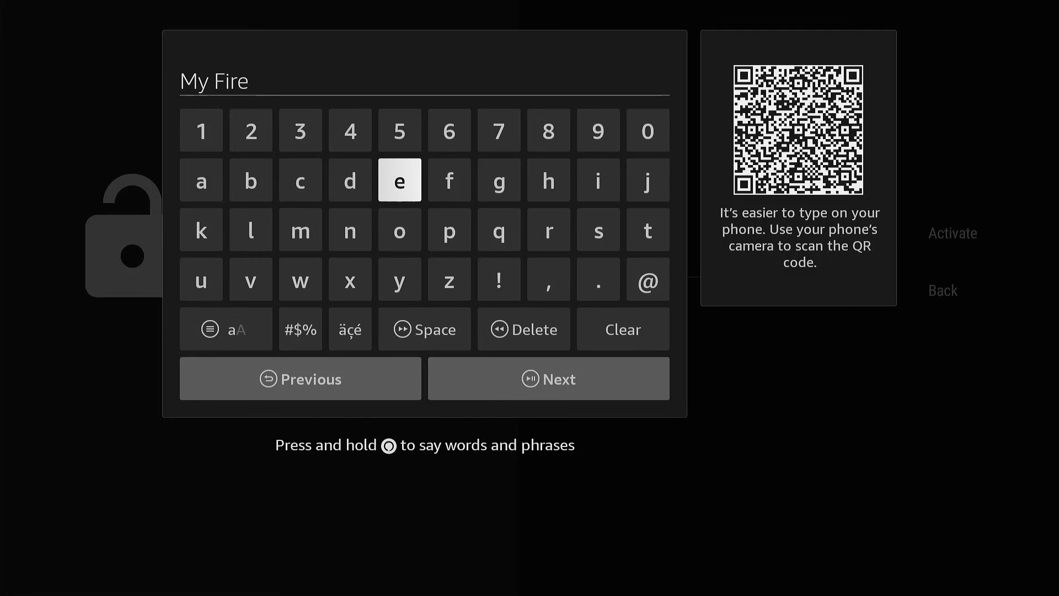
pyautogui.write(' stick account')
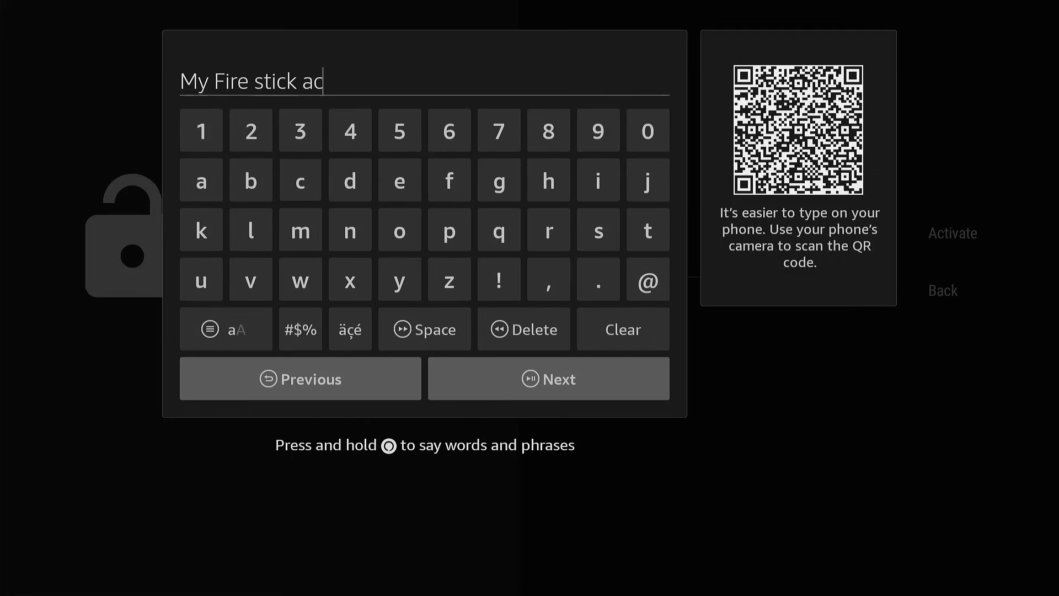
pyautogui.press('Down')
pyautogui.press('Down')
pyautogui.press('Down')
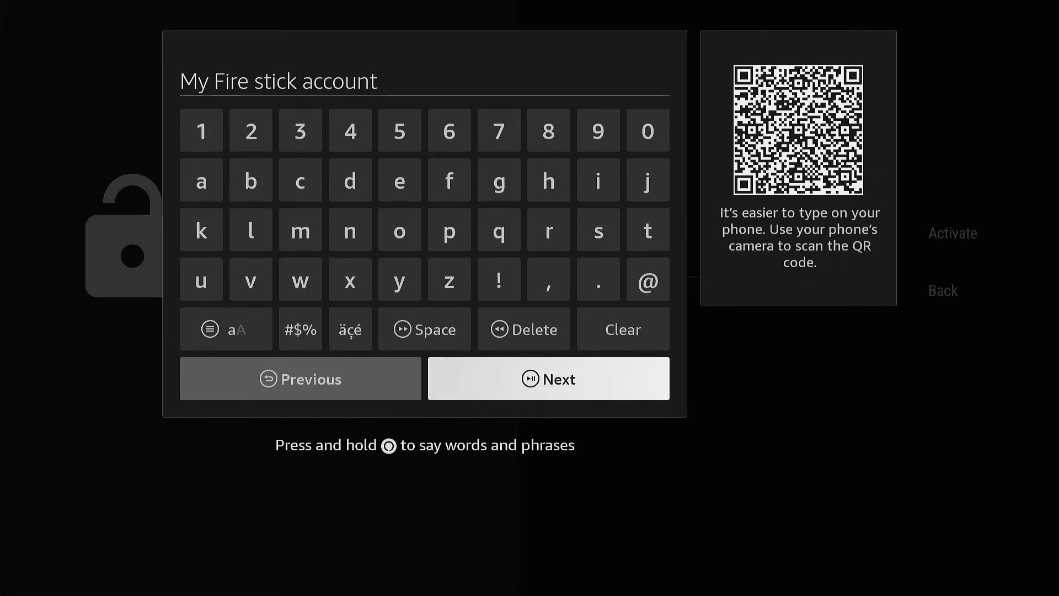
pyautogui.press('Return')
pyautogui.press('Right')
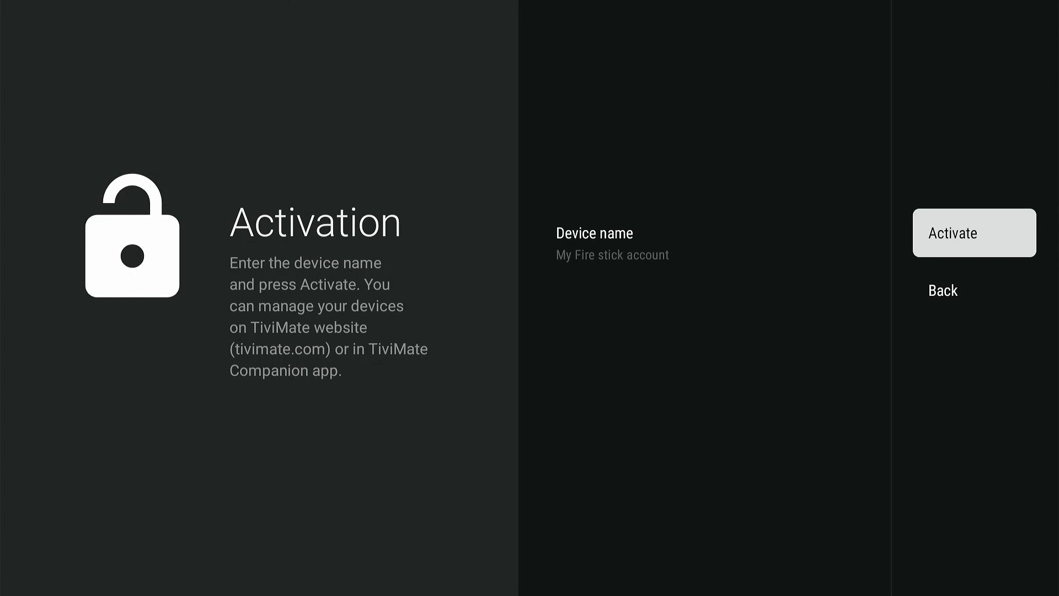
pyautogui.press('Return')
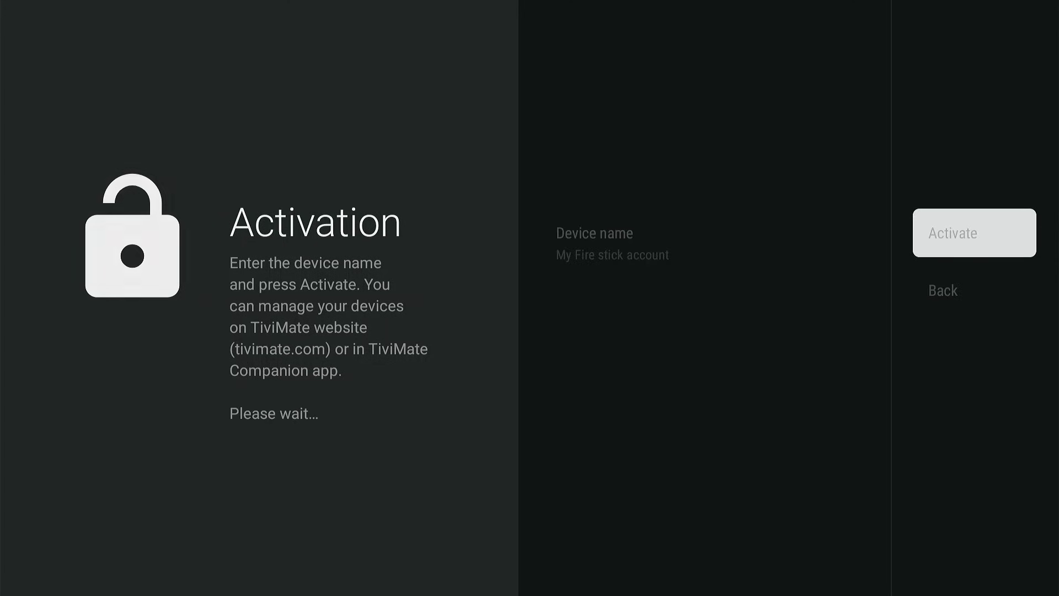